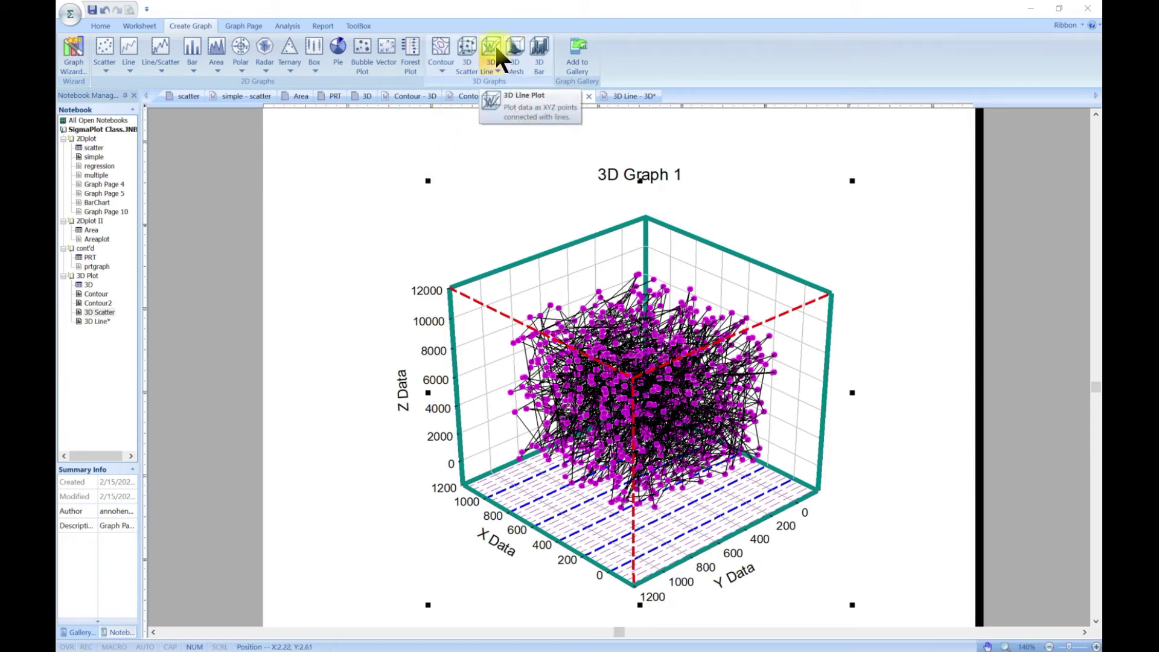
Step: Open the empty 3D Line page, then the 3D worksheet with the X, Y and Z data
{"action": "double_click", "coordinate": [88, 321]}
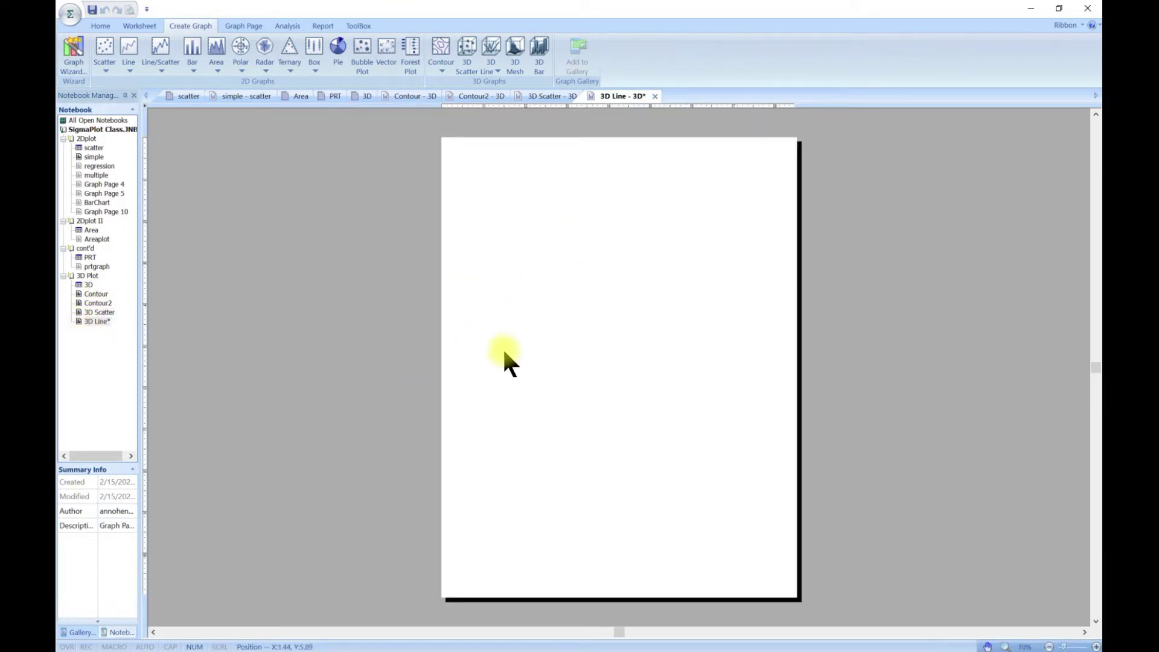
{"action": "double_click", "coordinate": [85, 285]}
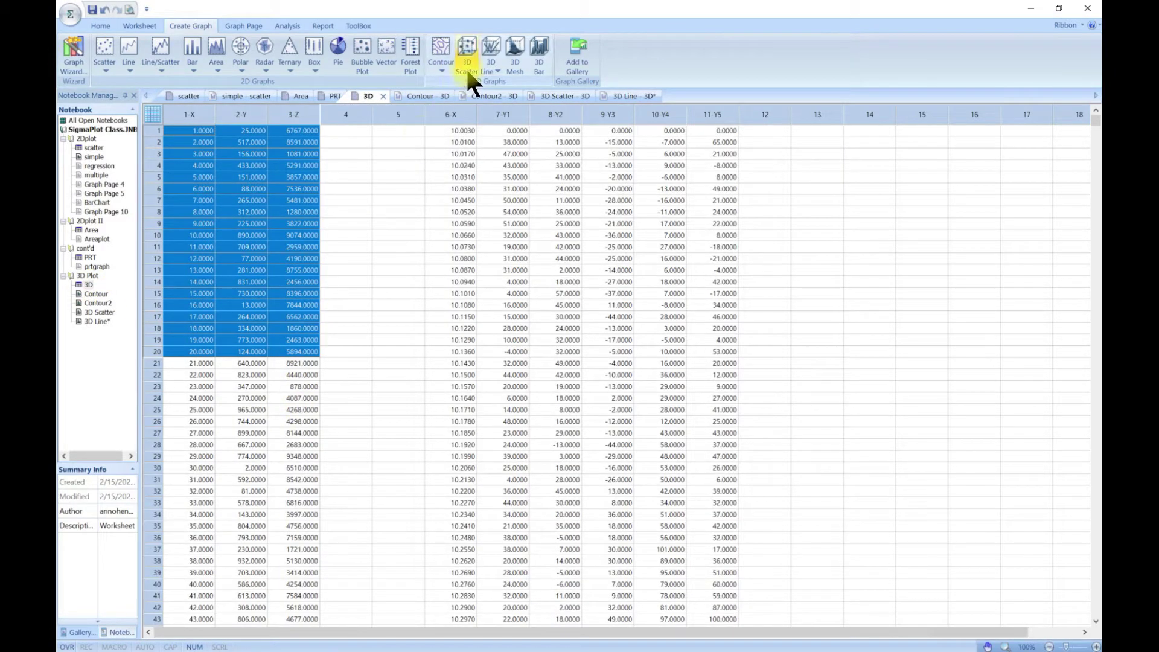
Step: Build a 3D Trajectory line graph from columns 1-X, 2-Y and 3-Z in XYZ Triplet format
{"action": "left_click", "coordinate": [497, 71]}
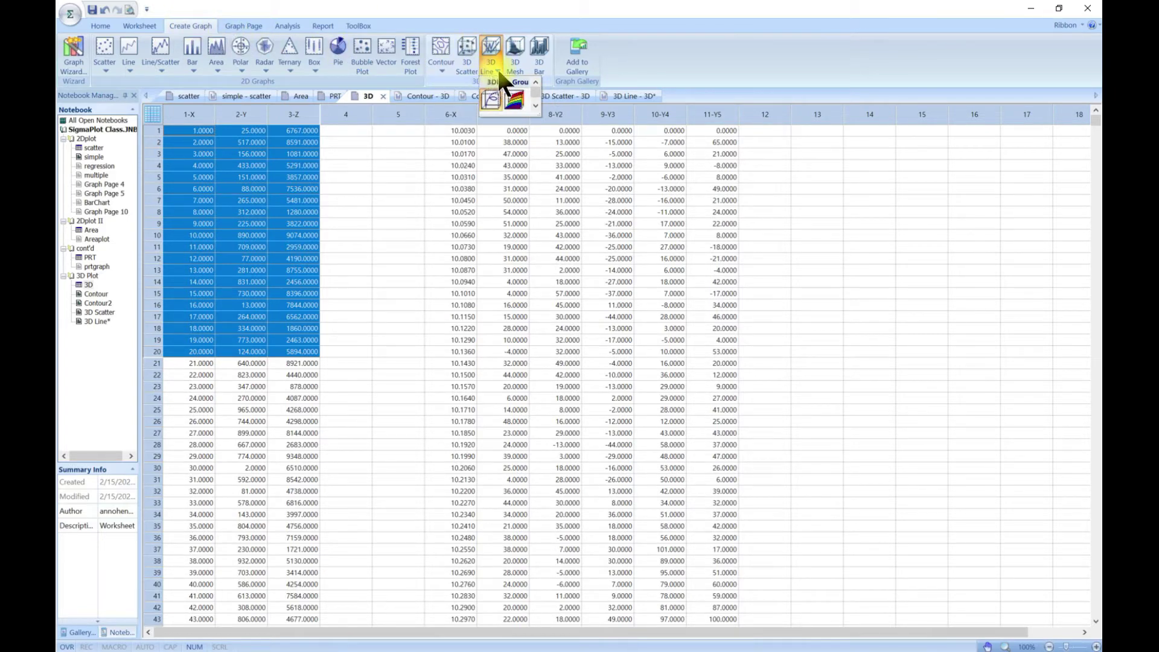
{"action": "left_click", "coordinate": [497, 100]}
{"action": "left_click_drag", "start_coordinate": [510, 507], "coordinate": [465, 241]}
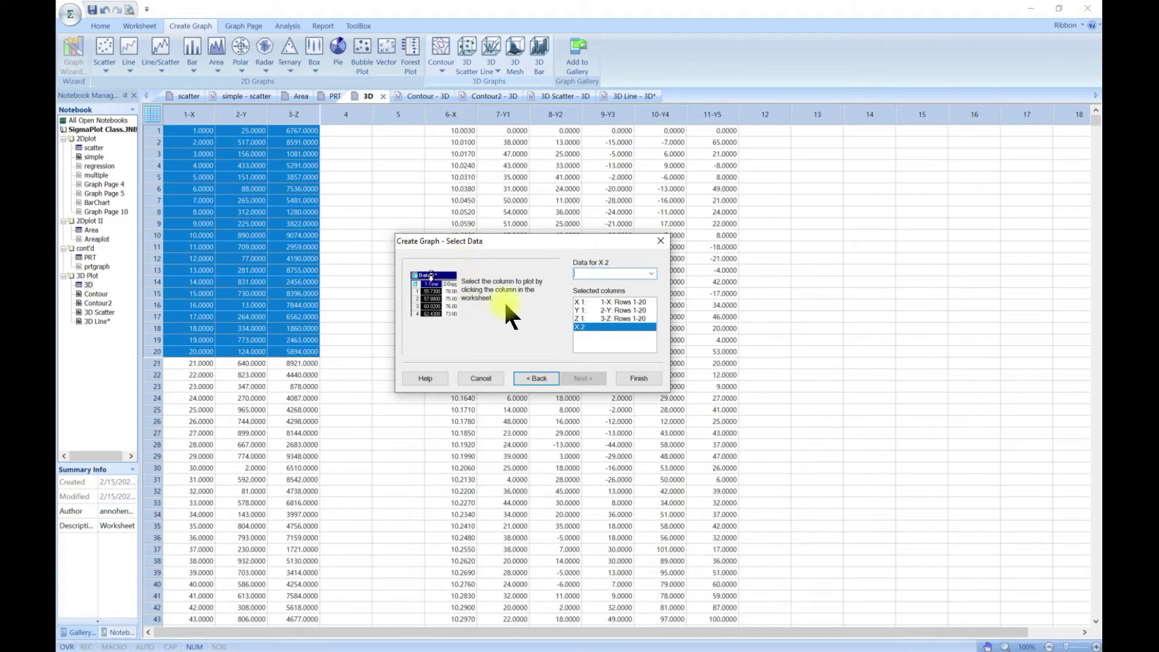
{"action": "left_click", "coordinate": [527, 377]}
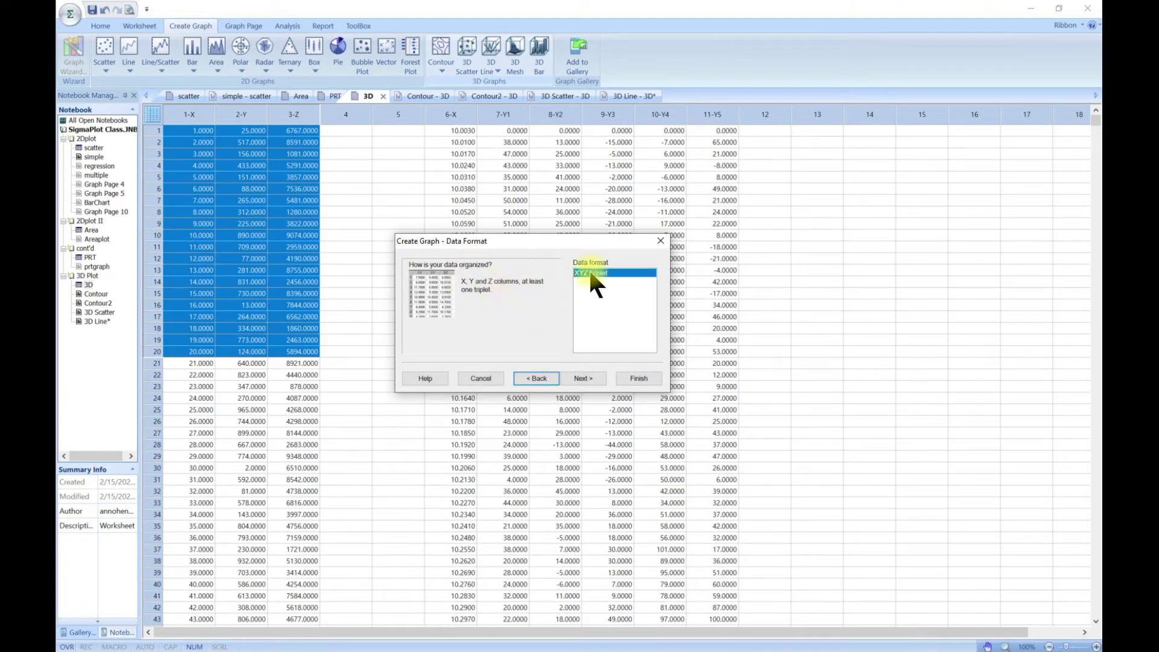
{"action": "left_click", "coordinate": [583, 378]}
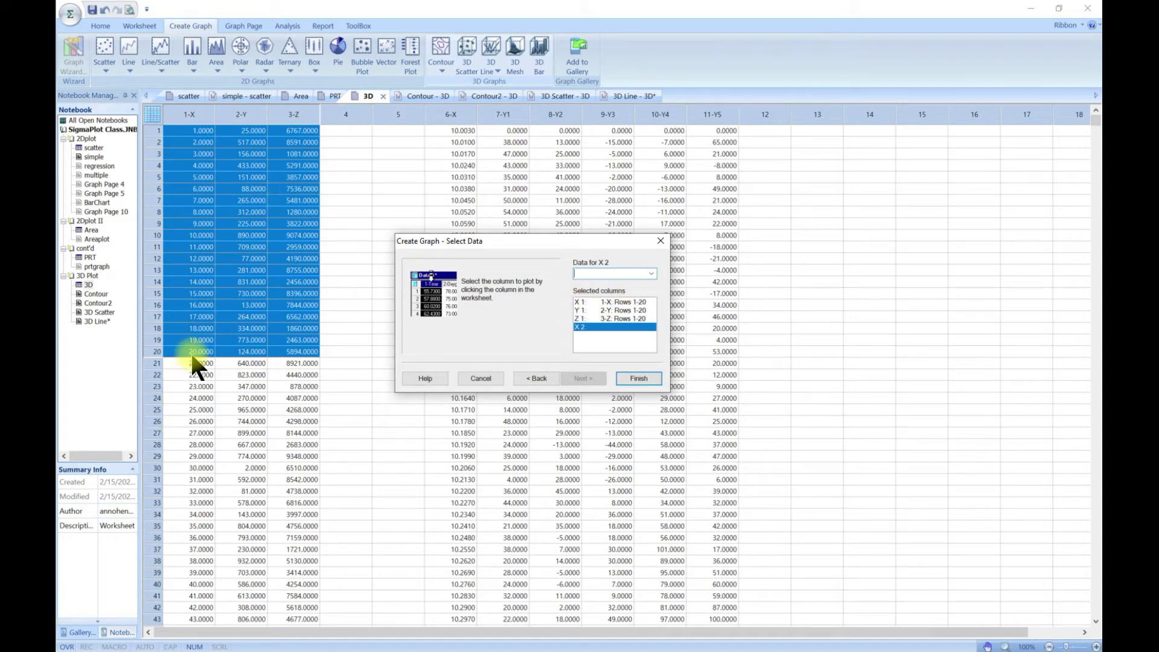
{"action": "left_click", "coordinate": [639, 377]}
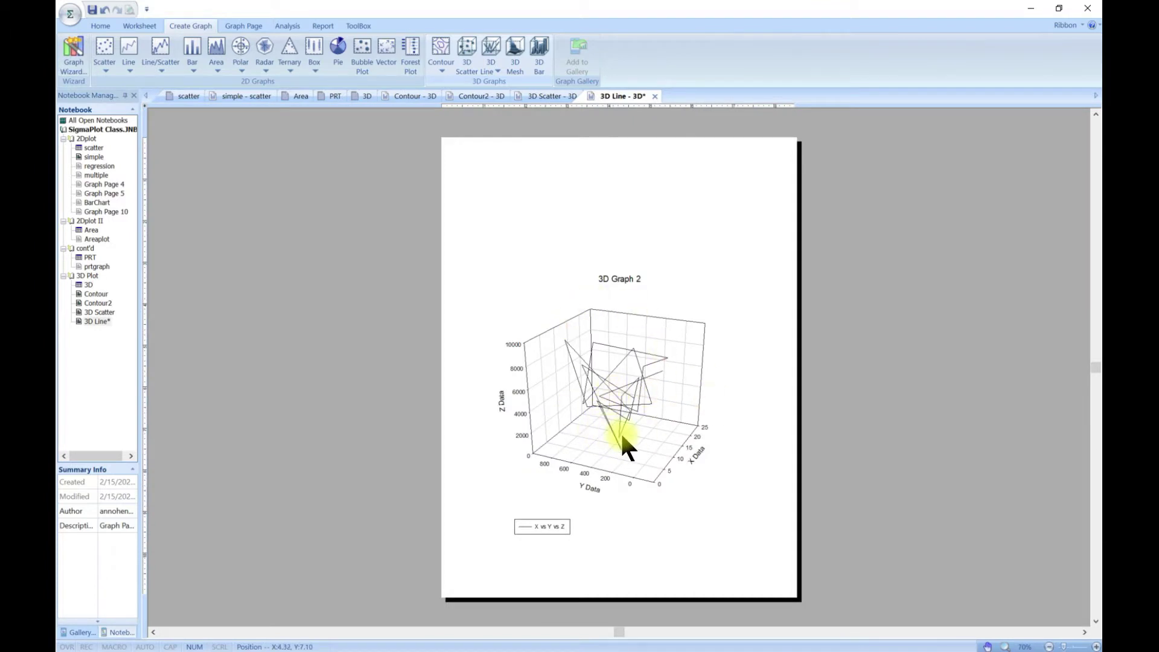
Step: Zoom the page in around 3D Graph 2 and select the whole graph
{"action": "scroll", "coordinate": [641, 428], "scroll_direction": "up", "scroll_amount": 5}
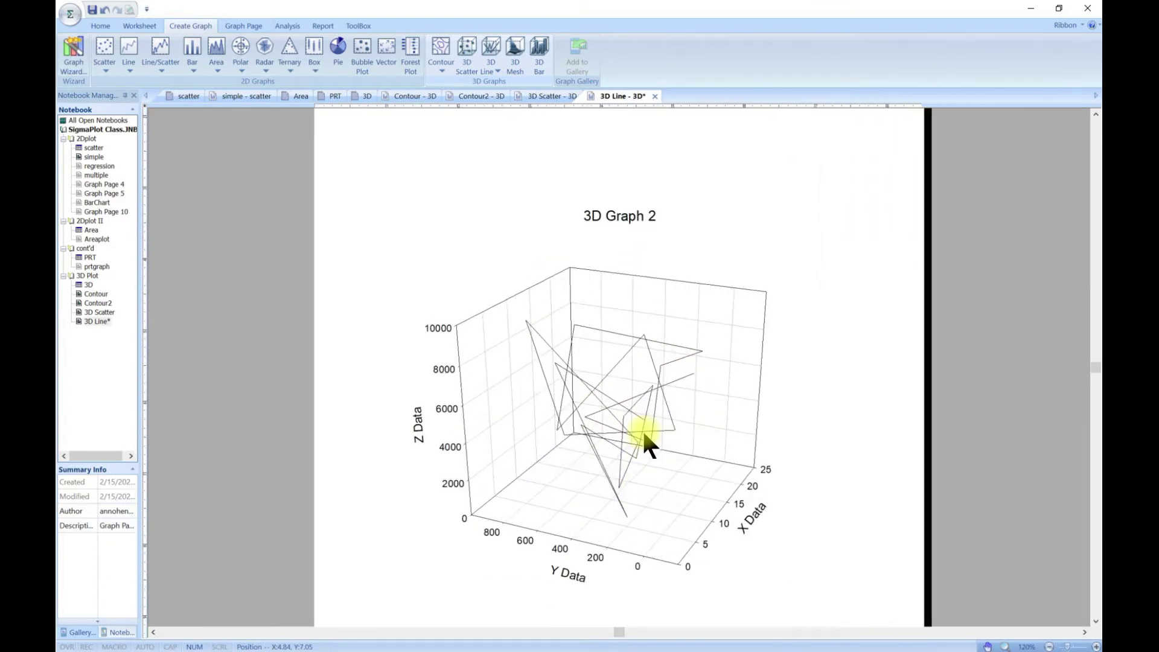
{"action": "scroll", "coordinate": [637, 442], "scroll_direction": "up", "scroll_amount": 1}
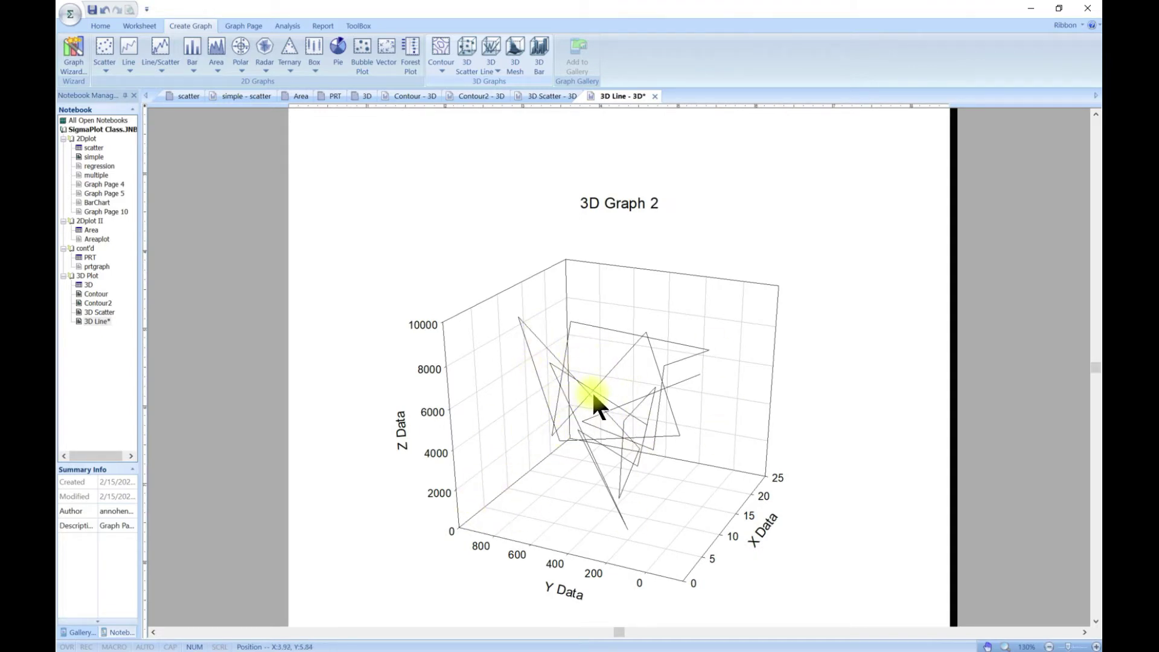
{"action": "scroll", "coordinate": [530, 423], "scroll_direction": "down", "scroll_amount": 1}
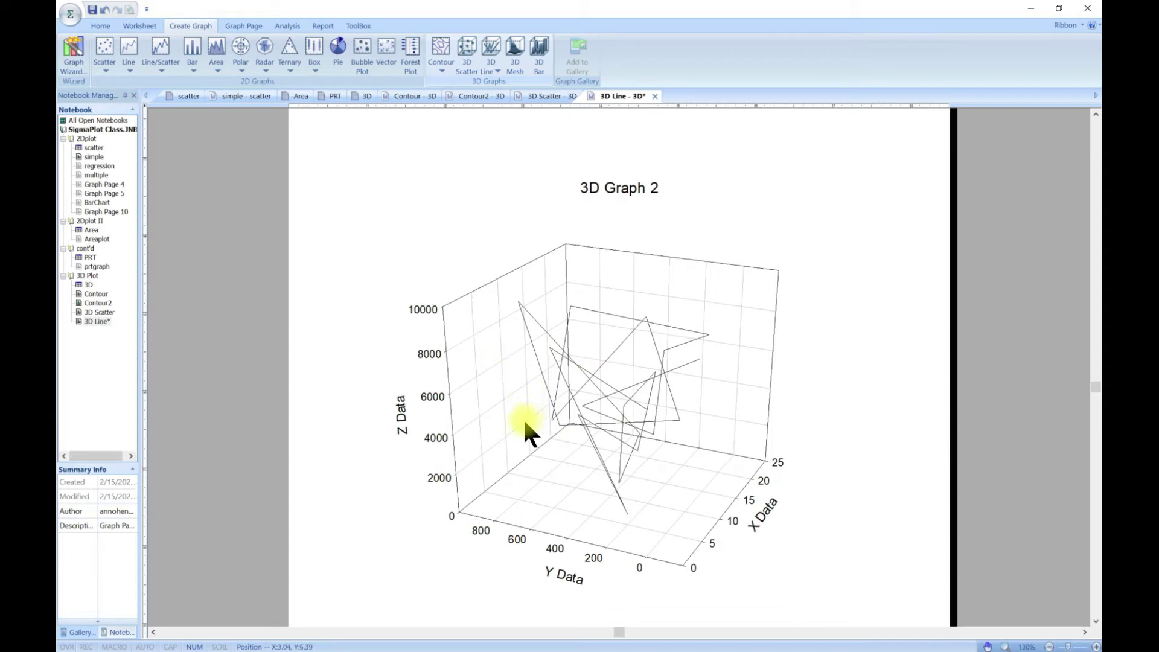
{"action": "left_click", "coordinate": [506, 376]}
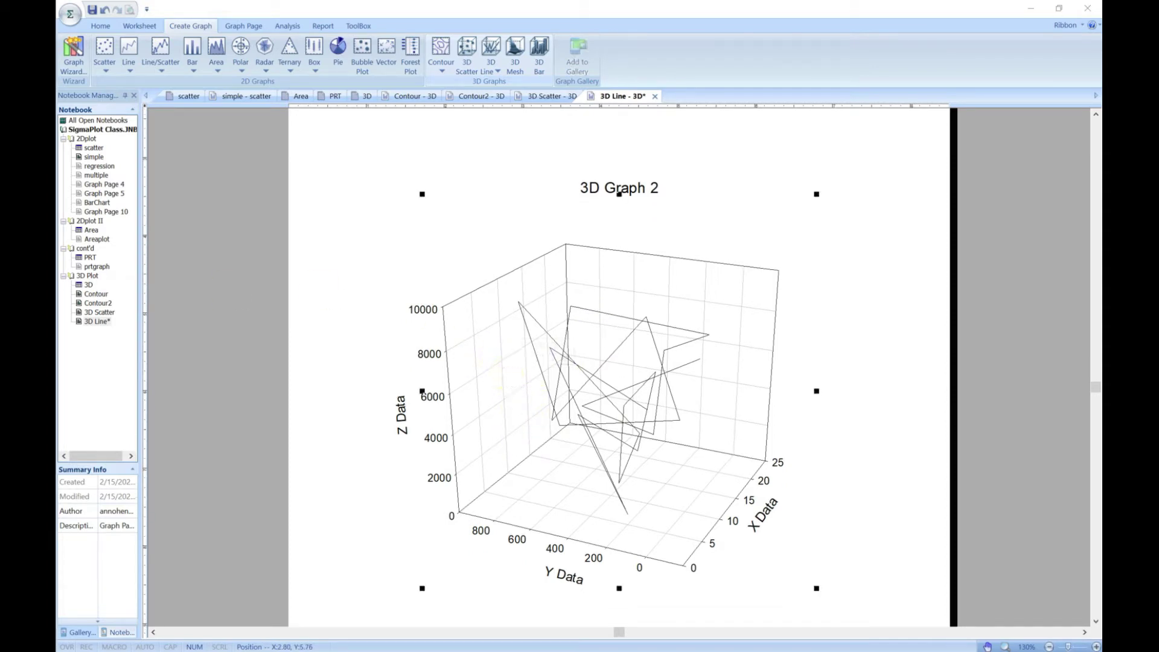
Step: In Graph Properties, review Legends, Grids and Graph Planes, then turn on the front frame lines
{"action": "left_click_drag", "start_coordinate": [323, 10], "coordinate": [240, 74]}
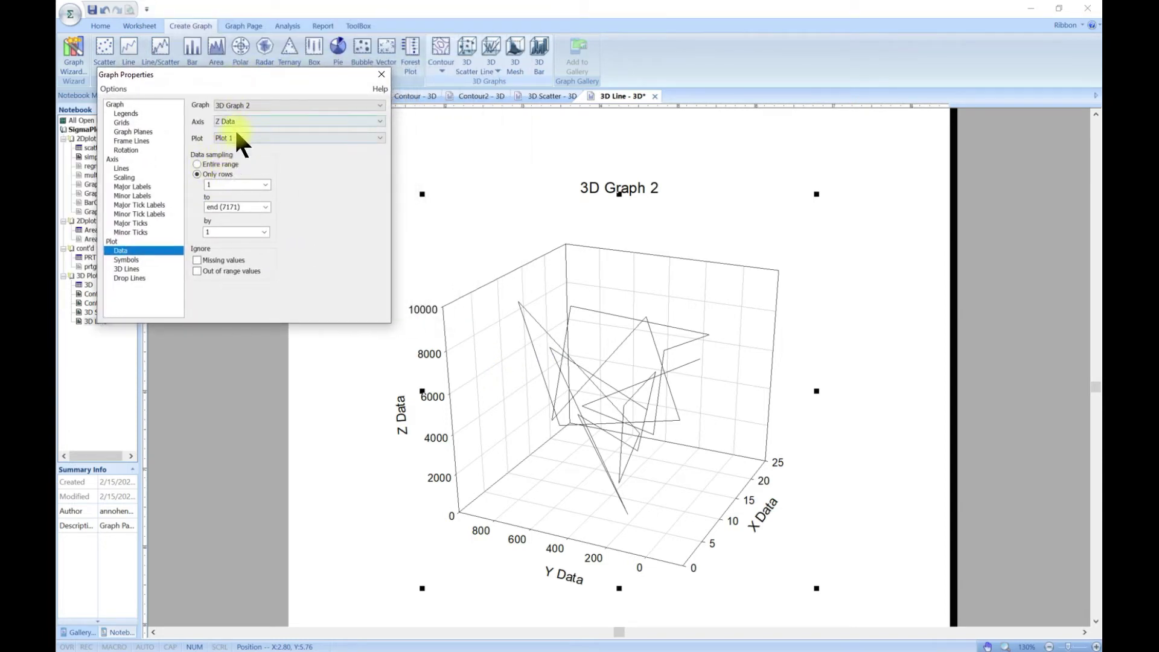
{"action": "left_click", "coordinate": [126, 103]}
{"action": "left_click", "coordinate": [129, 113]}
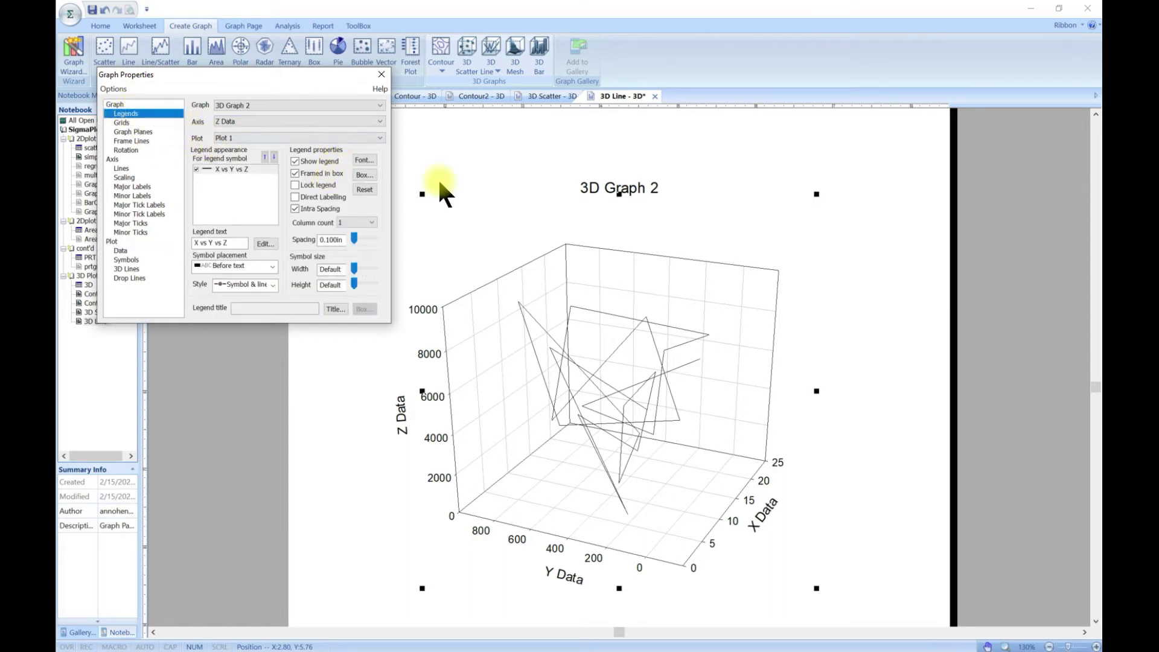
{"action": "left_click", "coordinate": [123, 122]}
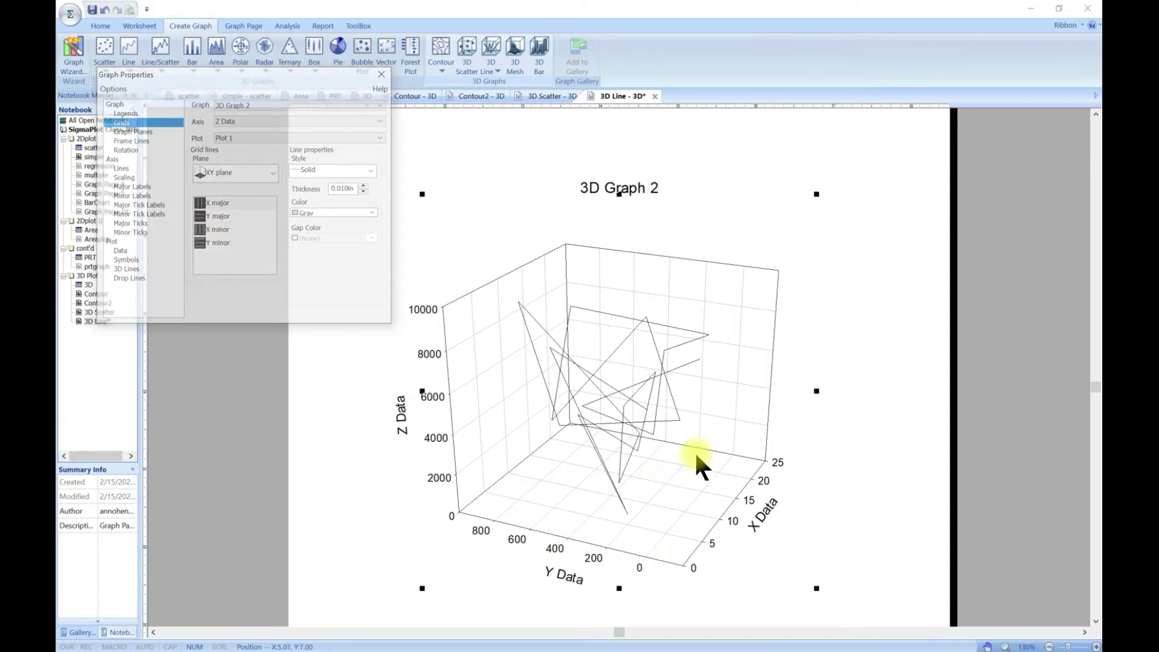
{"action": "left_click", "coordinate": [140, 130]}
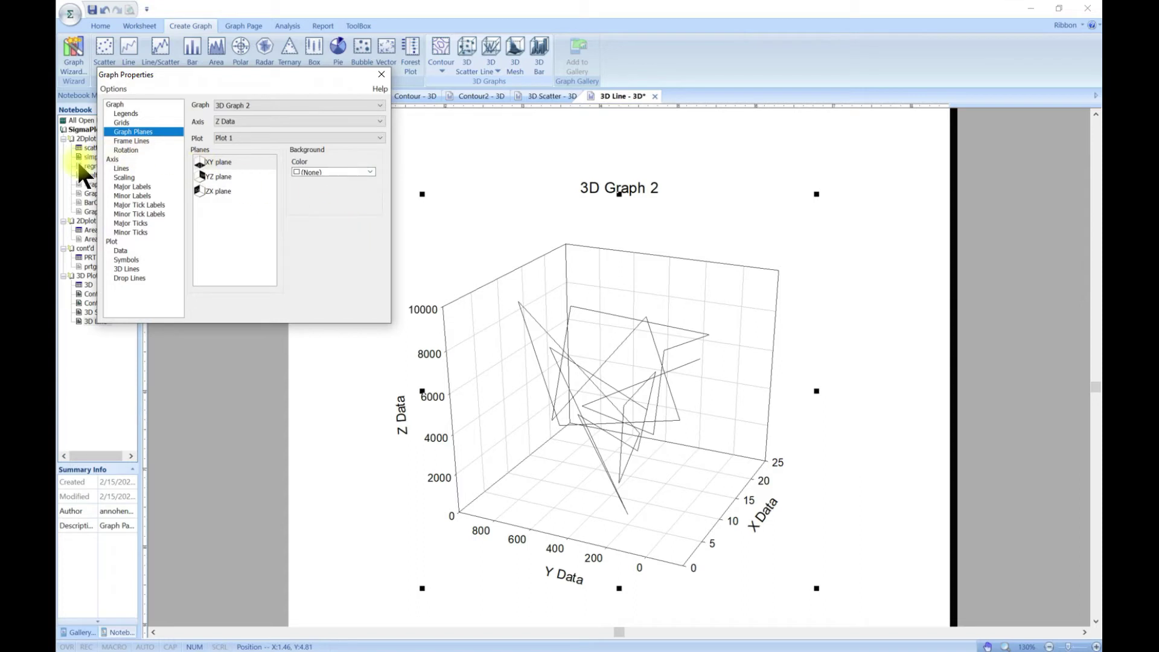
{"action": "left_click", "coordinate": [139, 141]}
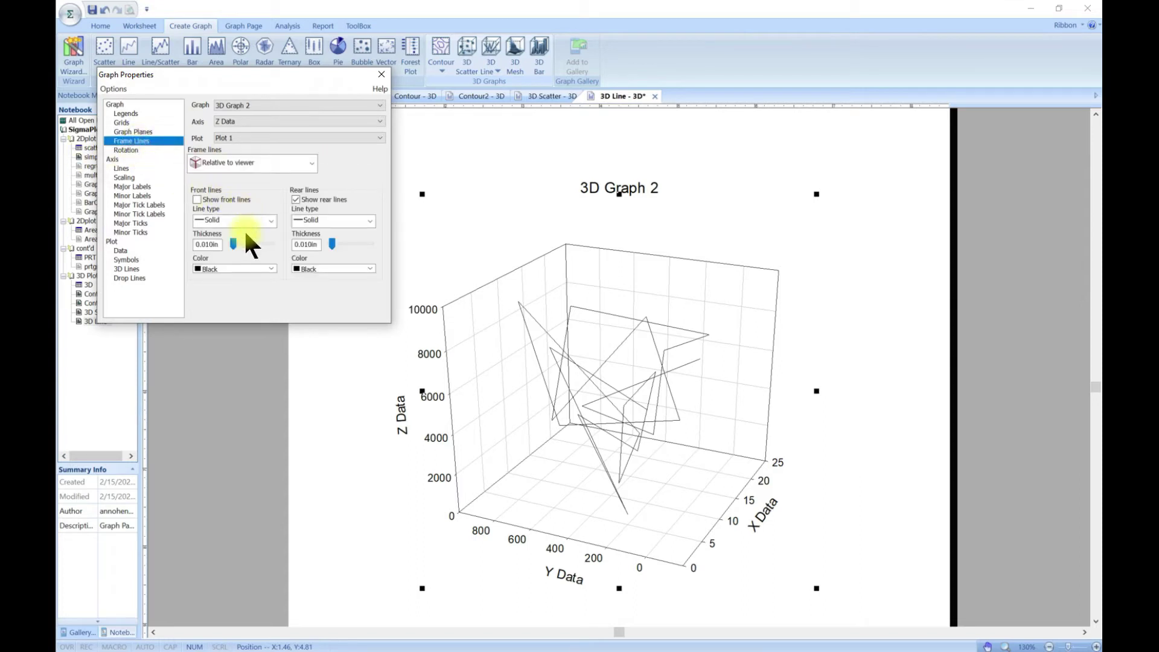
{"action": "left_click", "coordinate": [200, 198]}
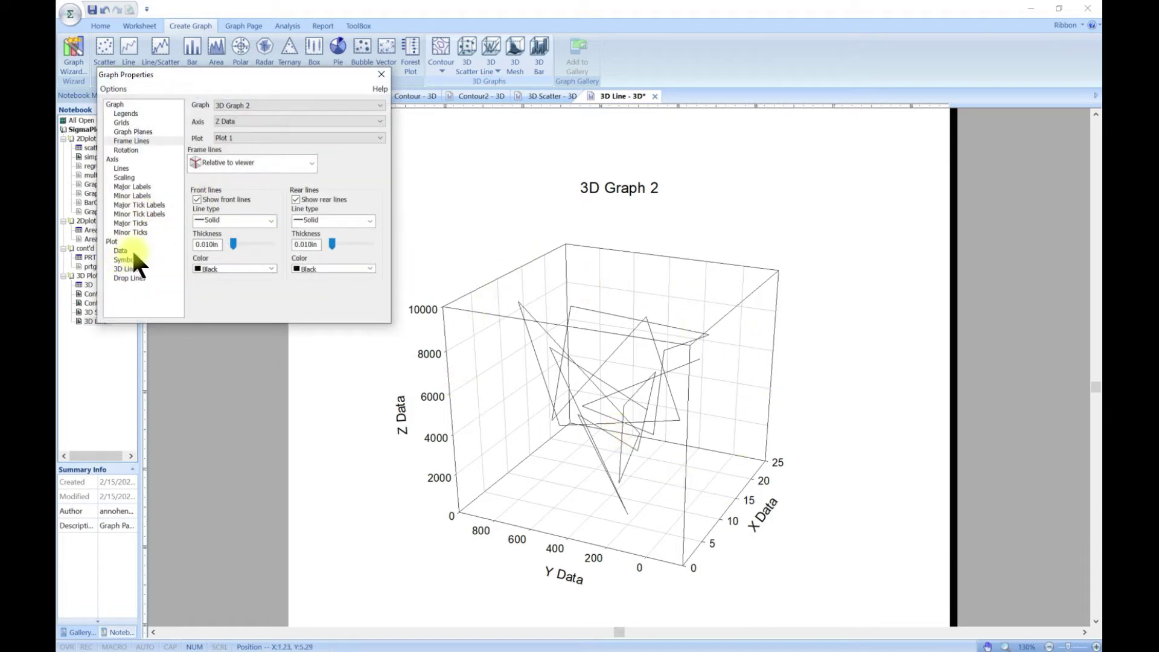
Step: Rotate 3D Graph 2 to a 220.2° horizontal view
{"action": "left_click", "coordinate": [129, 148]}
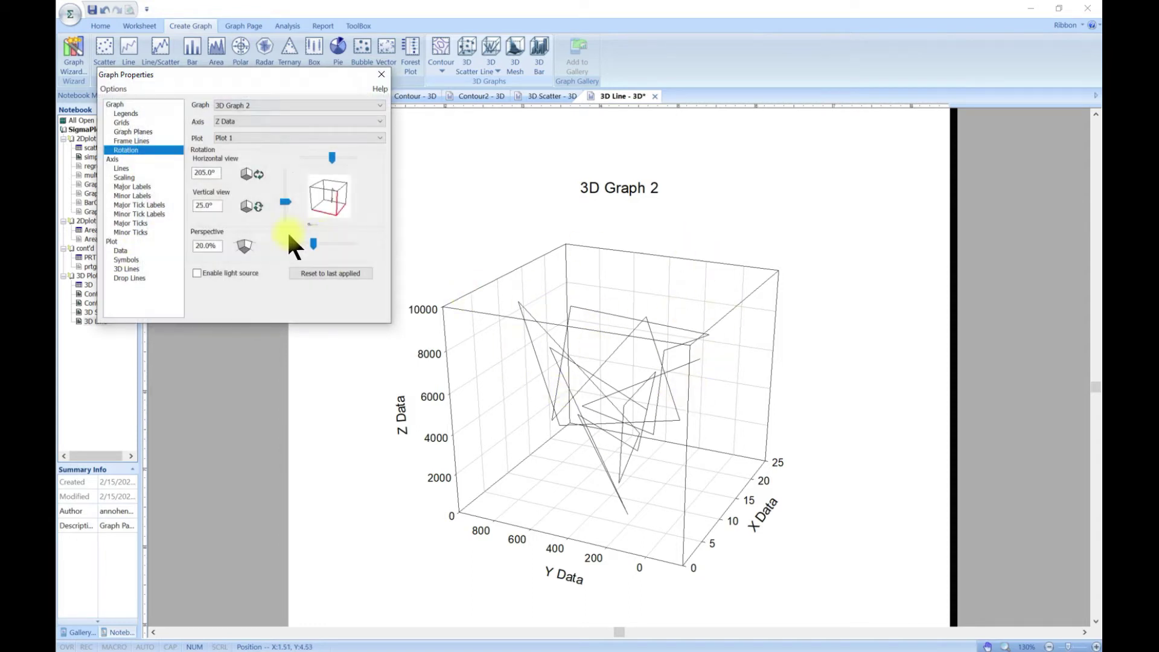
{"action": "left_click_drag", "start_coordinate": [332, 157], "coordinate": [334, 155]}
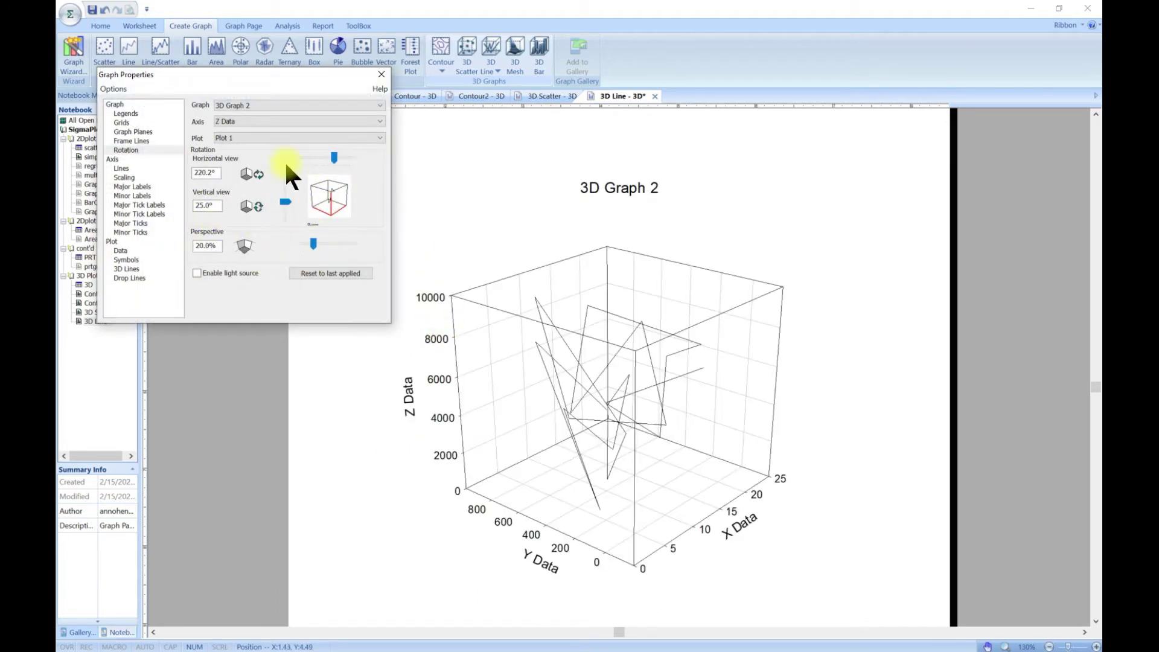
{"action": "left_click", "coordinate": [124, 259]}
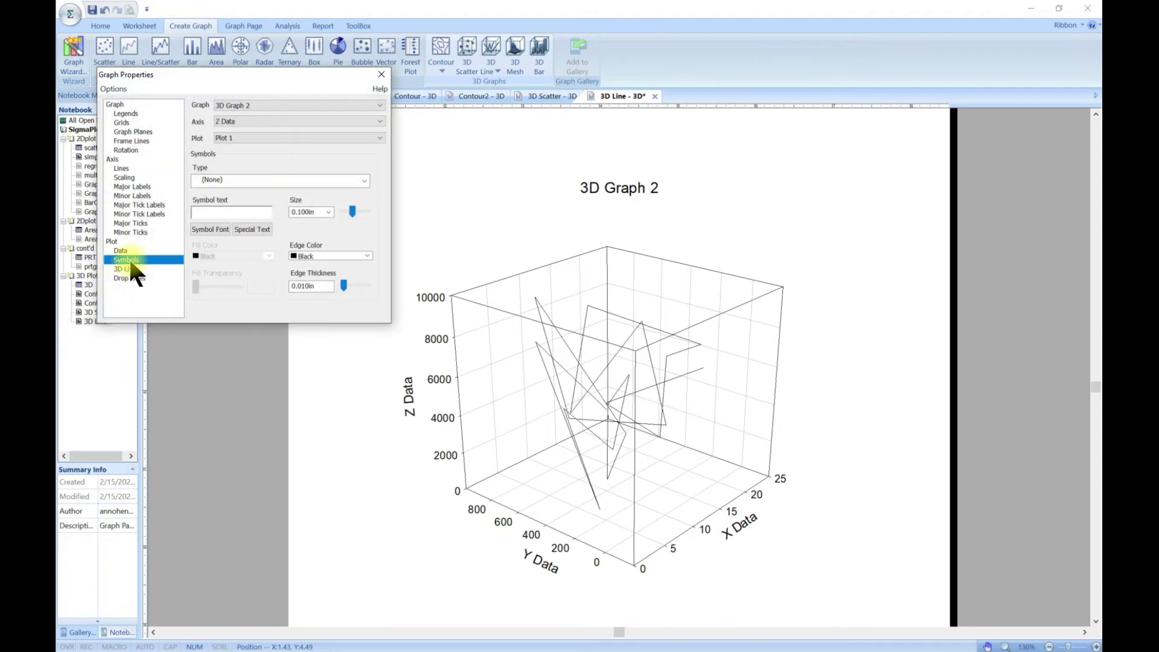
Step: Set the plot's symbol type to Cross
{"action": "left_click", "coordinate": [364, 180]}
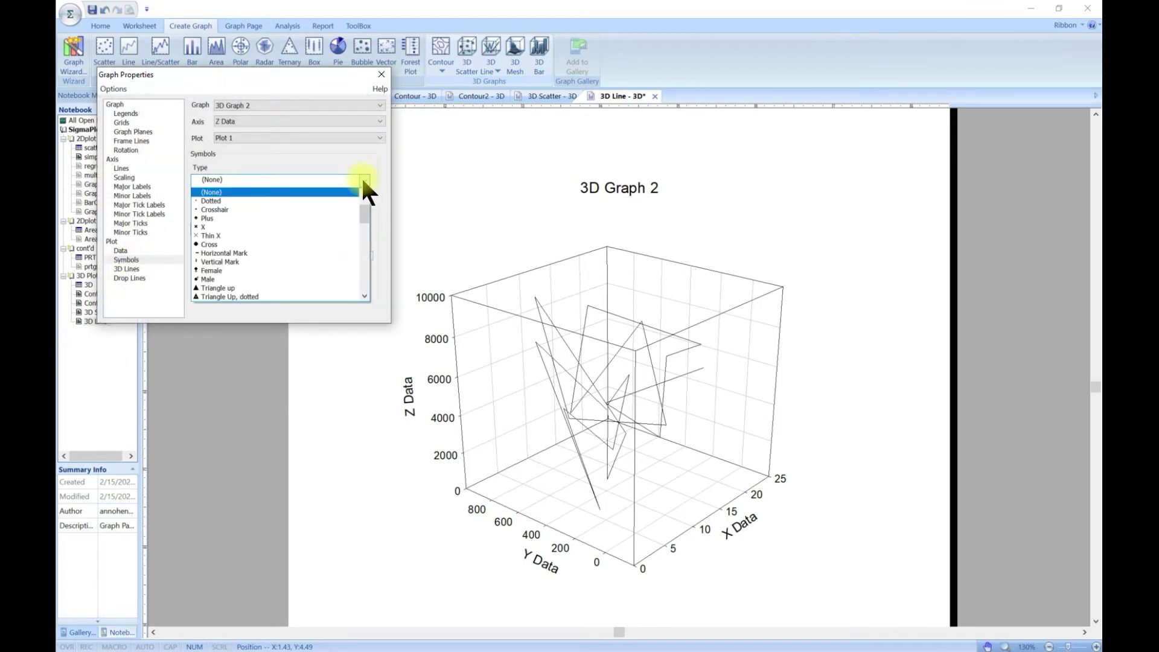
{"action": "left_click", "coordinate": [299, 245]}
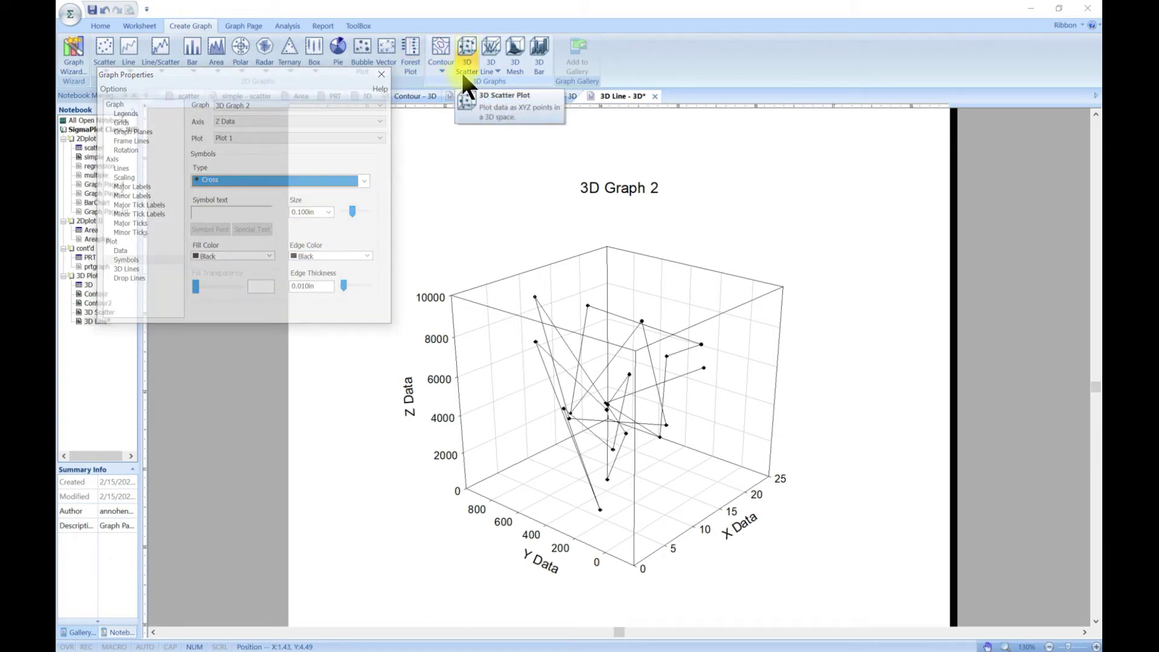
{"action": "left_click", "coordinate": [542, 97]}
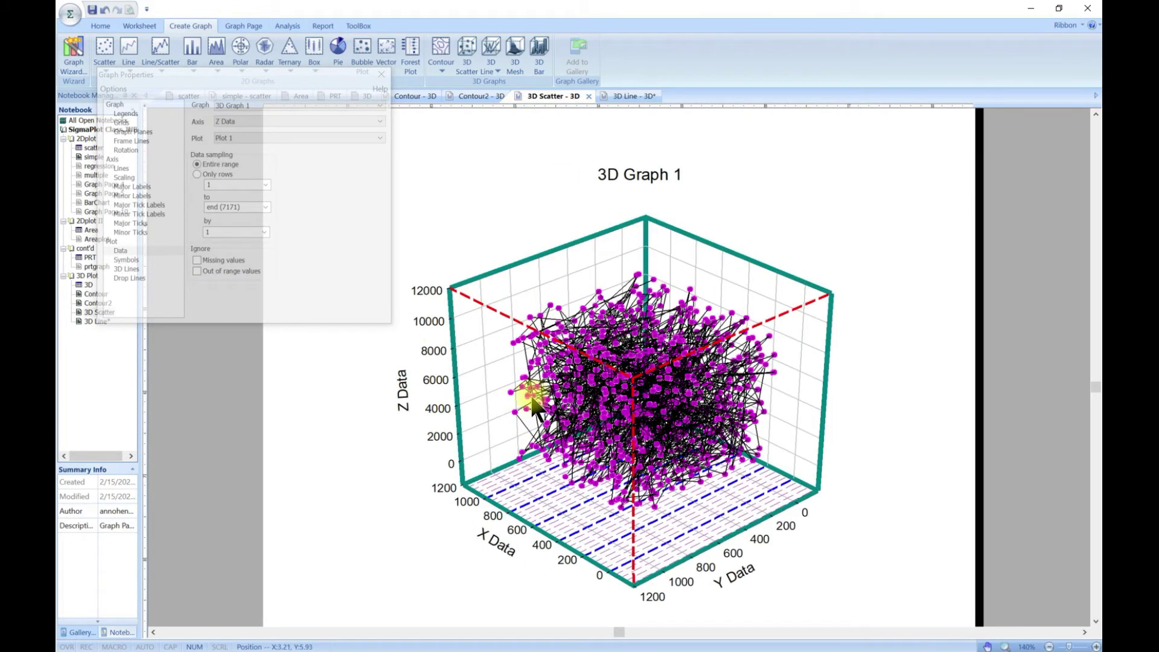
{"action": "left_click", "coordinate": [626, 97]}
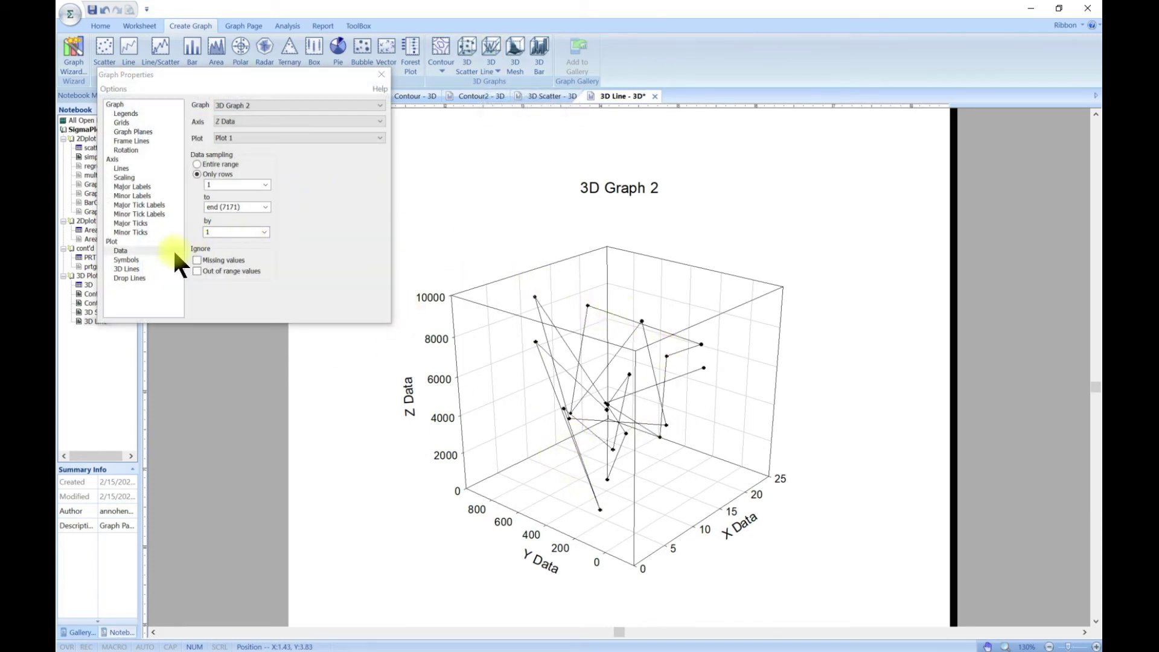
{"action": "left_click", "coordinate": [127, 259]}
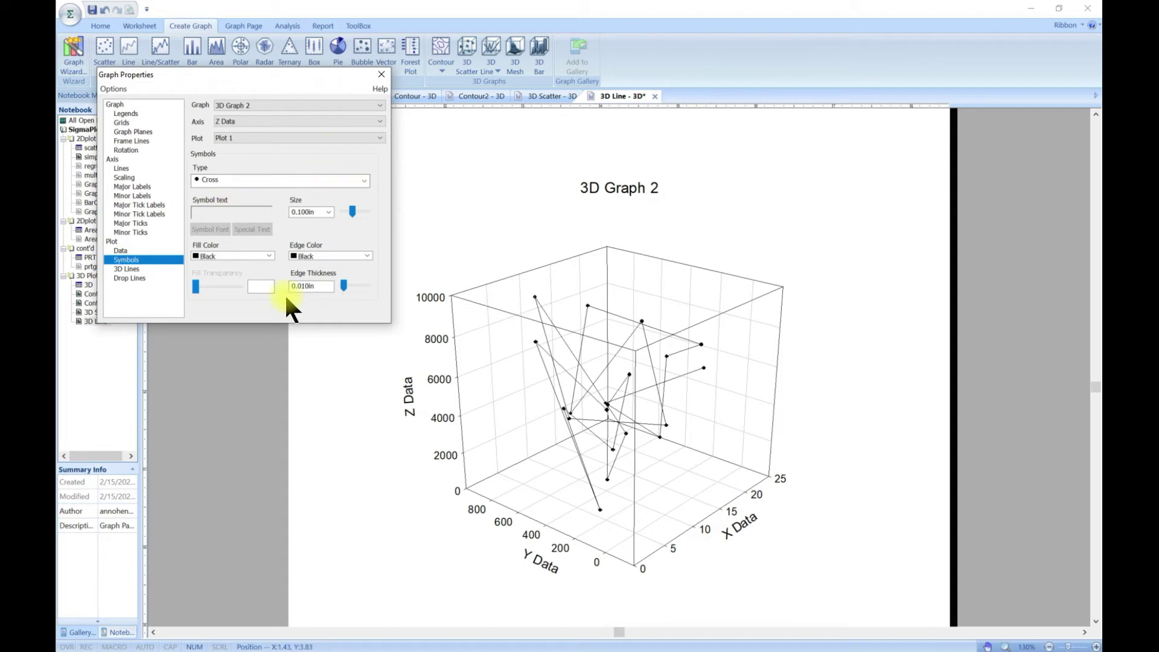
Step: Set the plot's 3D line type to (none), leaving only the points
{"action": "left_click", "coordinate": [138, 268]}
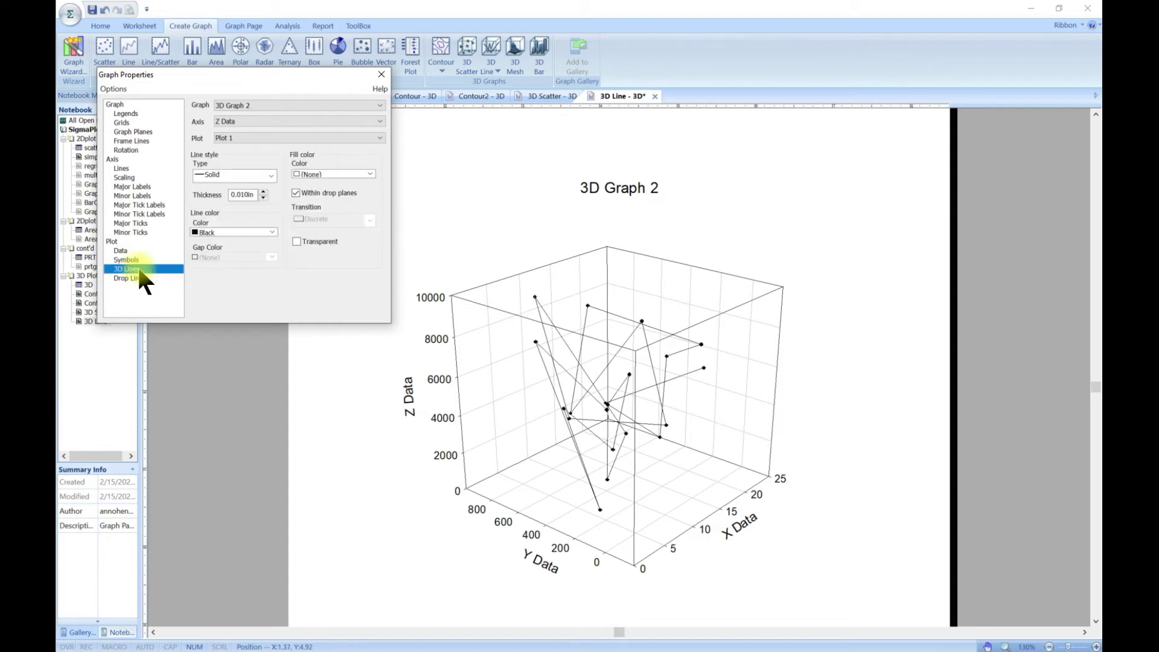
{"action": "left_click", "coordinate": [272, 175]}
{"action": "scroll", "coordinate": [266, 199], "scroll_direction": "down", "scroll_amount": 2}
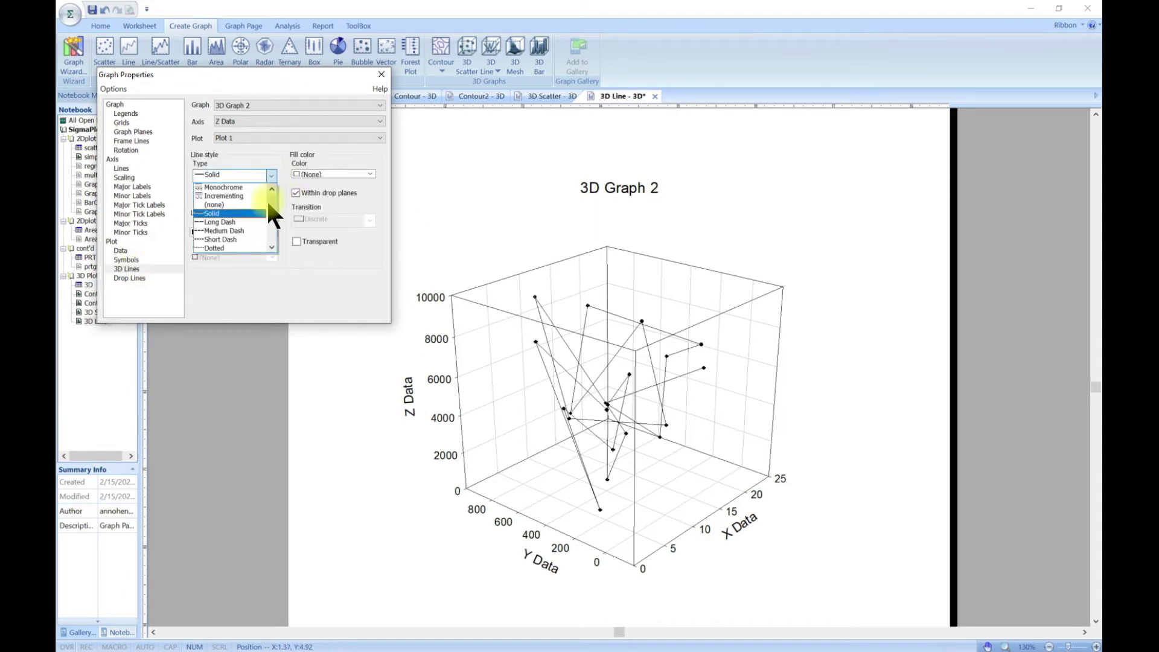
{"action": "scroll", "coordinate": [252, 231], "scroll_direction": "up", "scroll_amount": 3}
{"action": "left_click", "coordinate": [235, 205]}
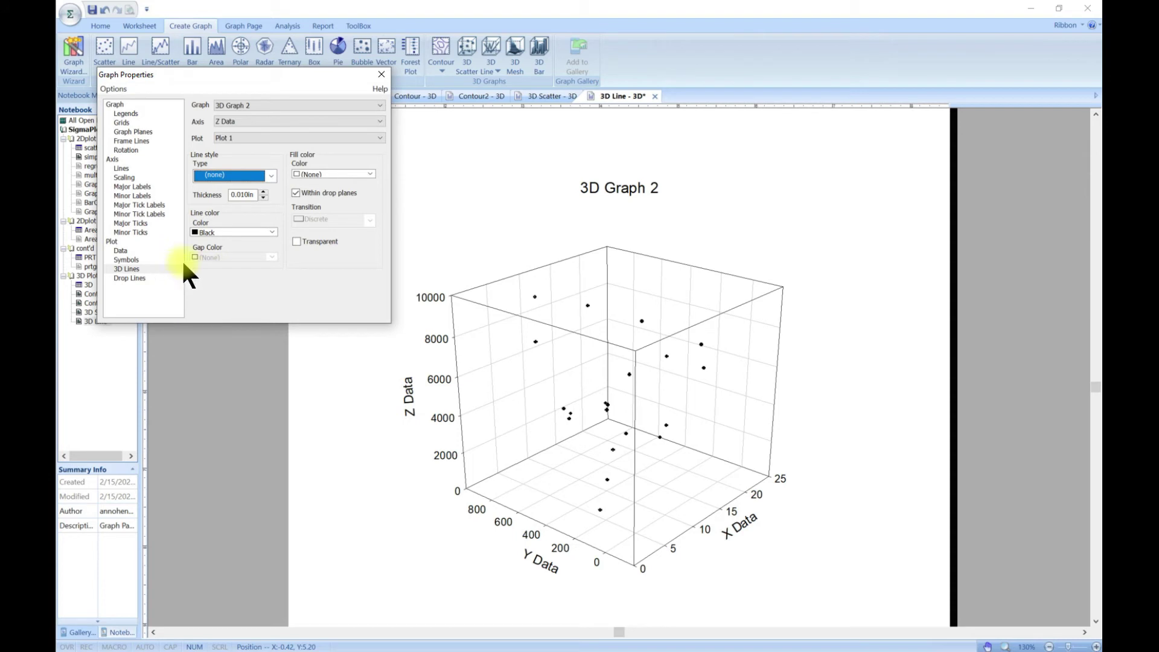
Step: Close Graph Properties, delete 3D Graph 2, and start a new 3D Waterfall graph
{"action": "left_click", "coordinate": [381, 71]}
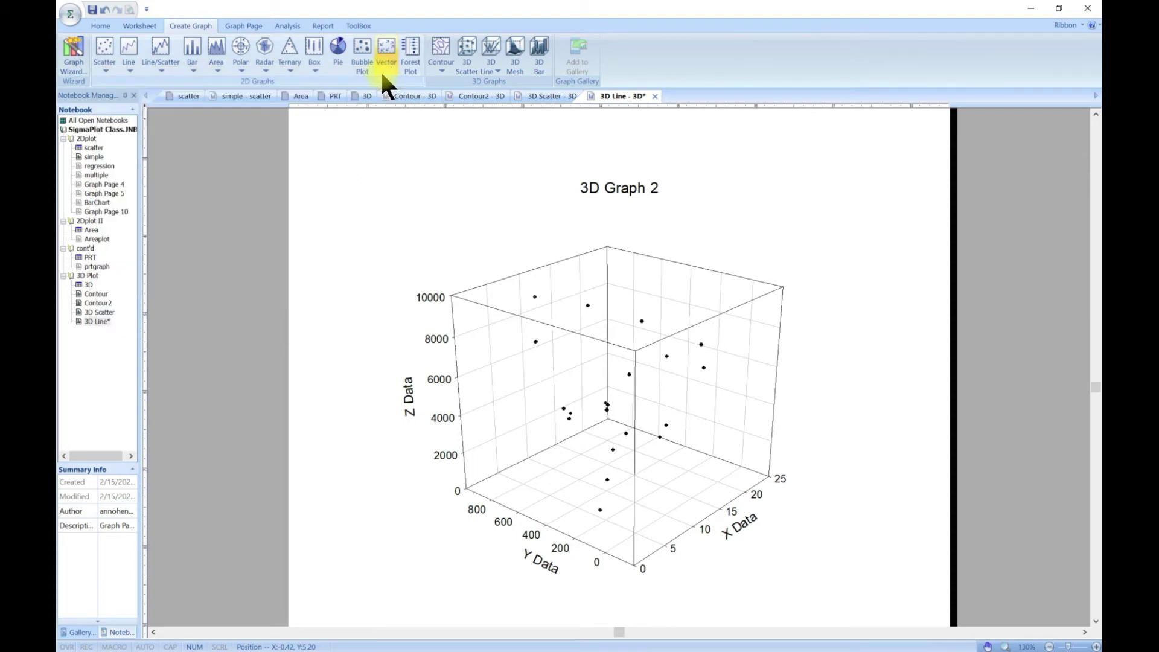
{"action": "left_click", "coordinate": [497, 67]}
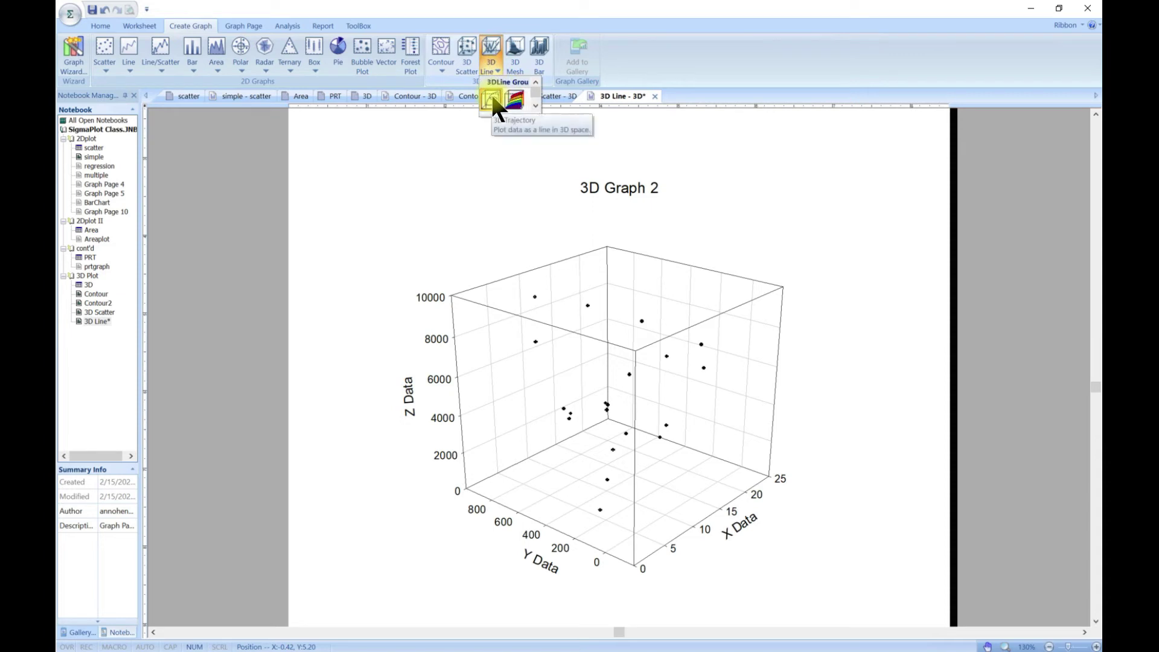
{"action": "left_click", "coordinate": [590, 303]}
{"action": "key", "text": "Delete"}
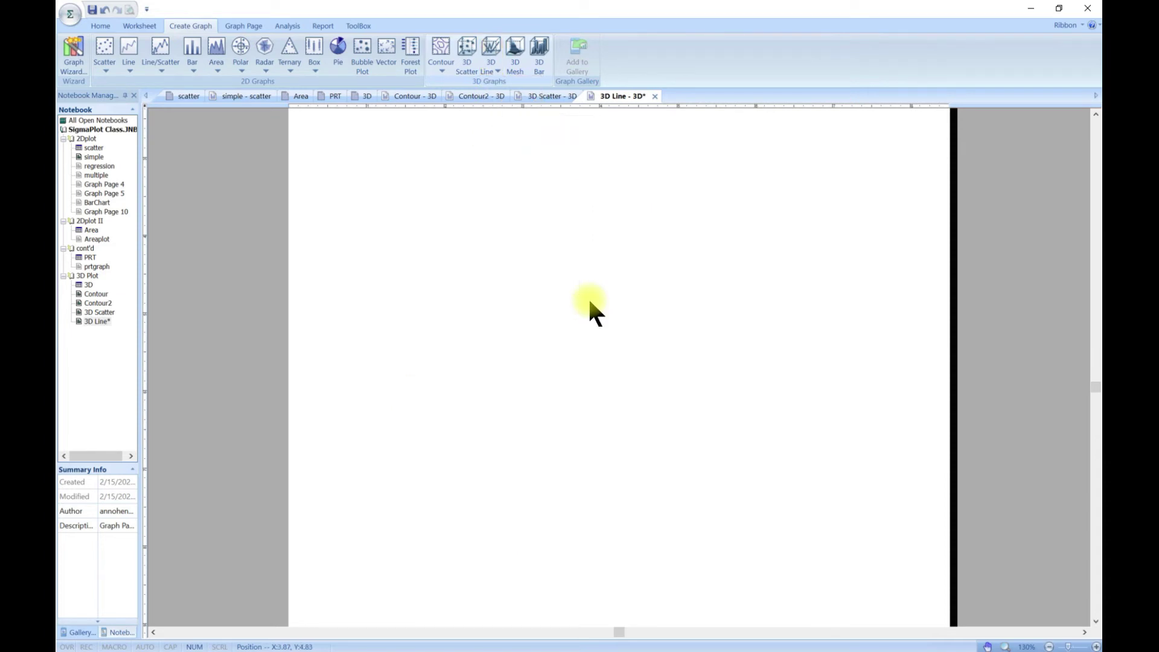
{"action": "left_click", "coordinate": [497, 70]}
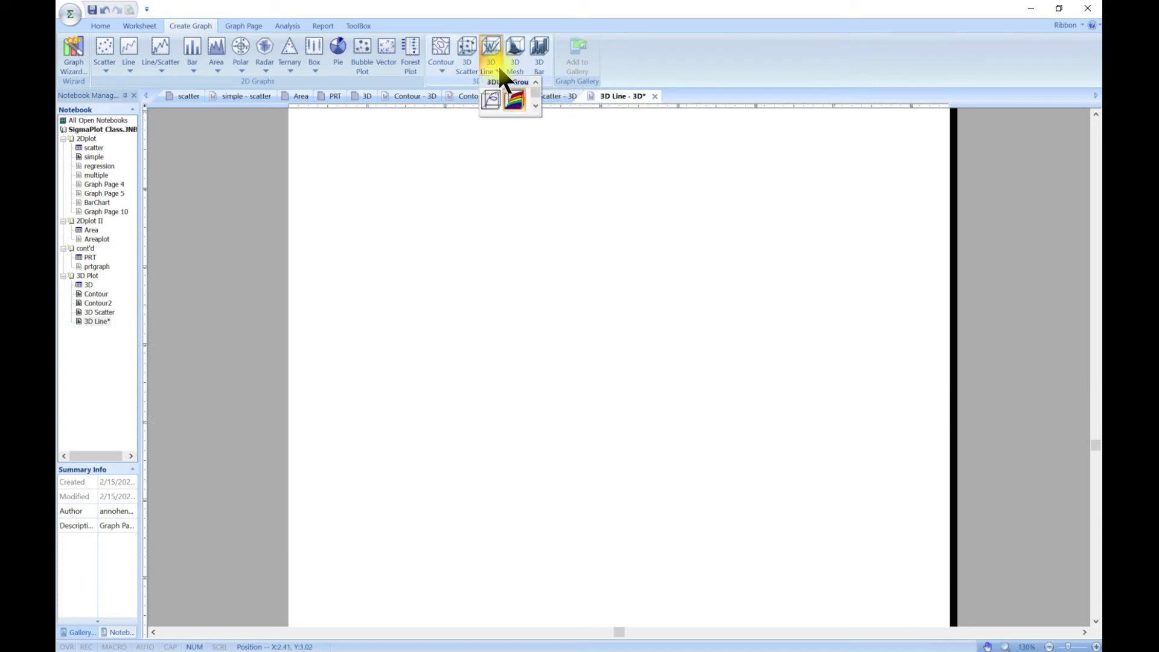
{"action": "left_click", "coordinate": [512, 99]}
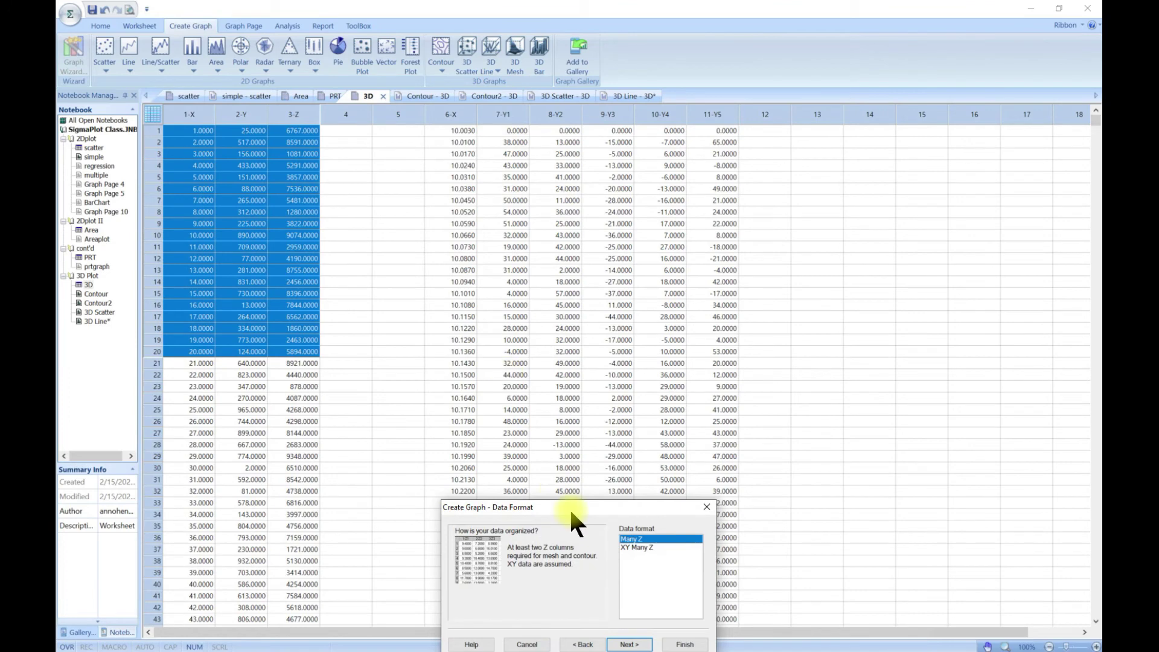
Step: Create the waterfall in Many Z format with First Z 7-Y1 and Last Z 8-Y2
{"action": "left_click_drag", "start_coordinate": [569, 508], "coordinate": [469, 285]}
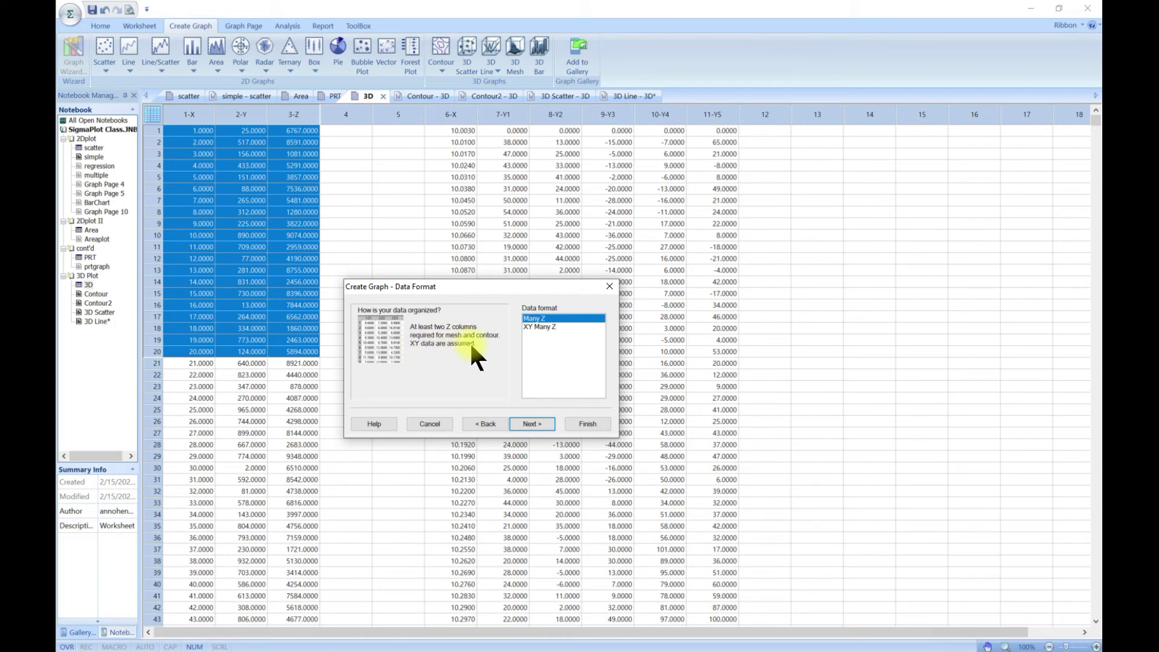
{"action": "left_click", "coordinate": [528, 327]}
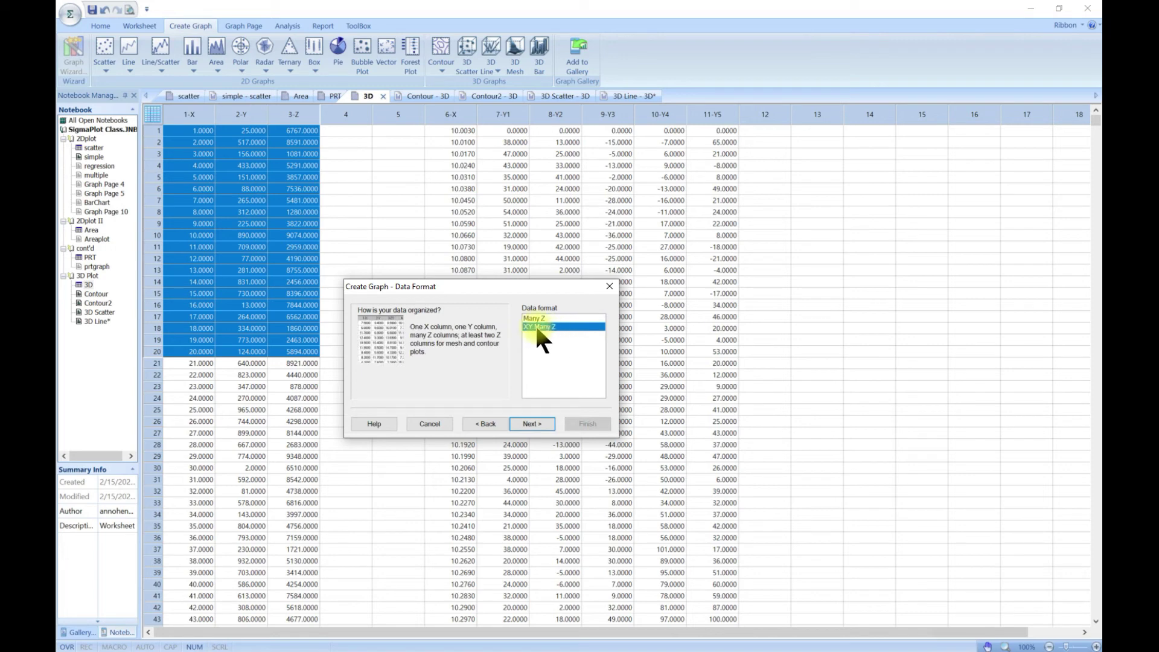
{"action": "left_click", "coordinate": [538, 317]}
{"action": "left_click", "coordinate": [534, 424]}
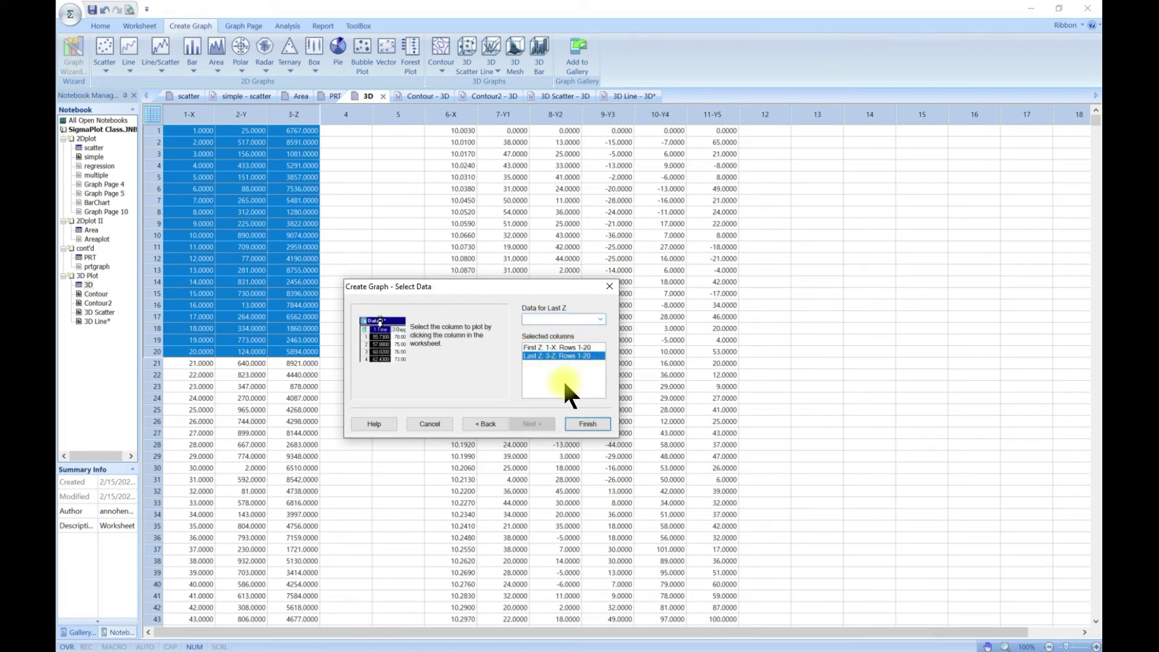
{"action": "left_click", "coordinate": [582, 347]}
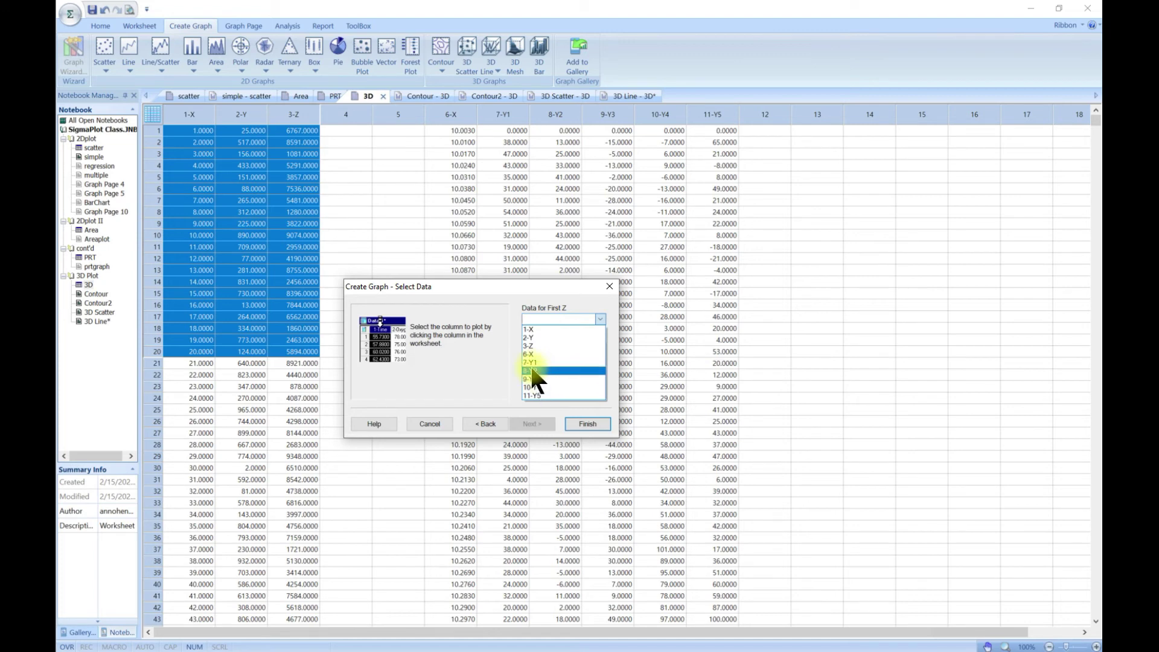
{"action": "left_click", "coordinate": [533, 363]}
{"action": "left_click", "coordinate": [598, 318]}
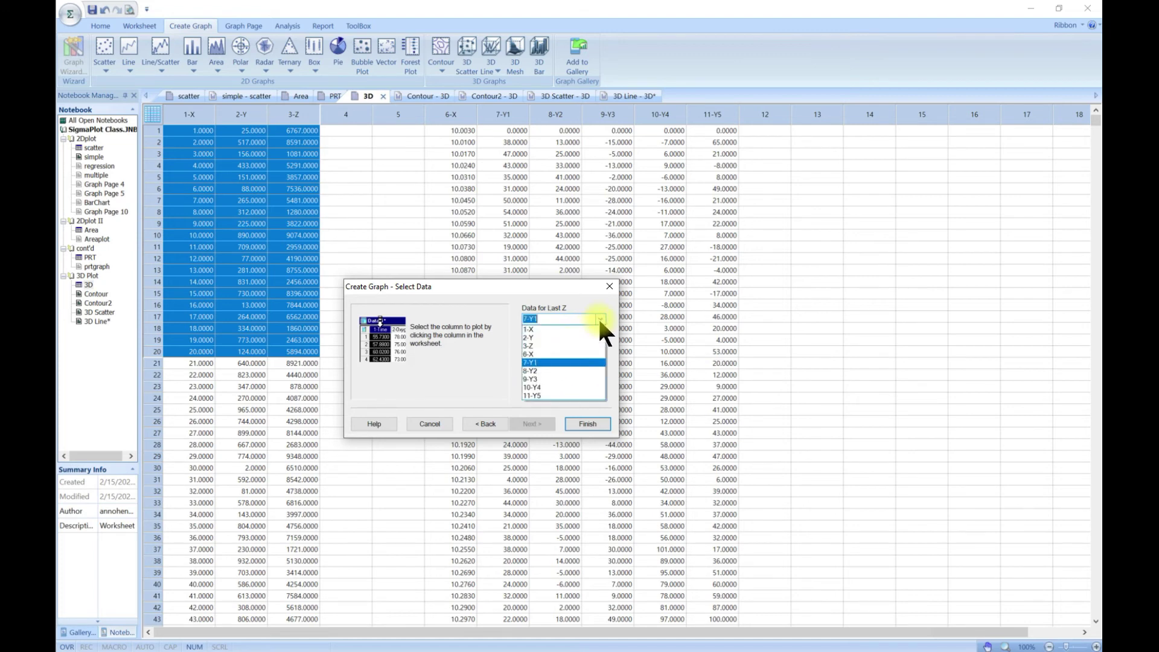
{"action": "left_click", "coordinate": [553, 367]}
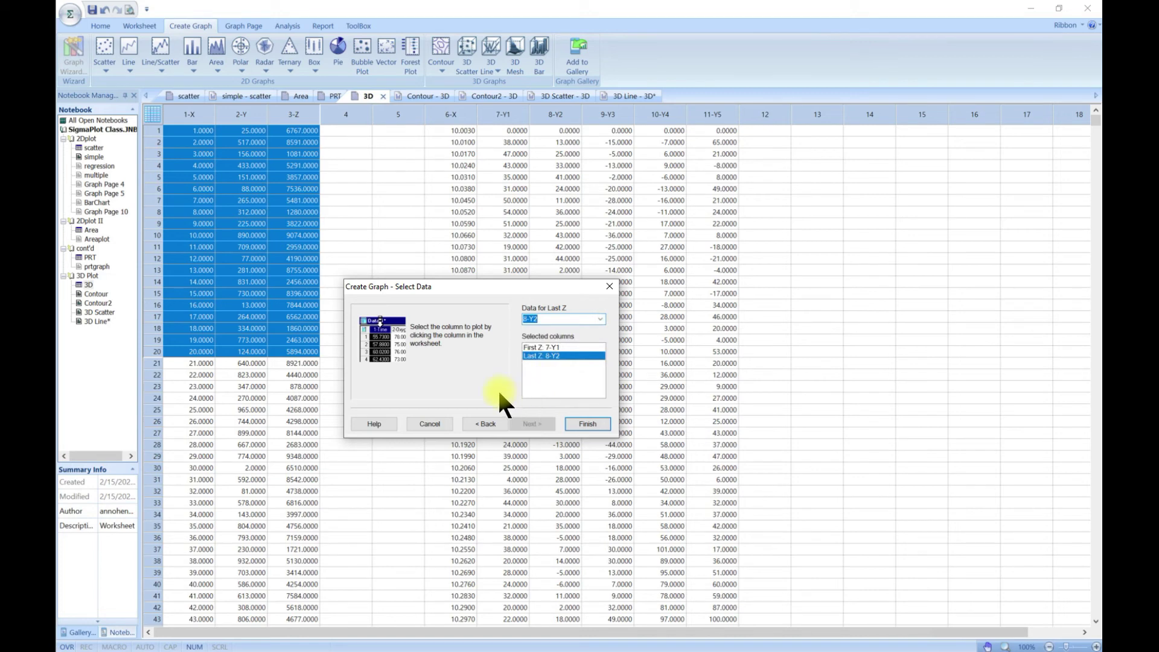
{"action": "left_click", "coordinate": [585, 423]}
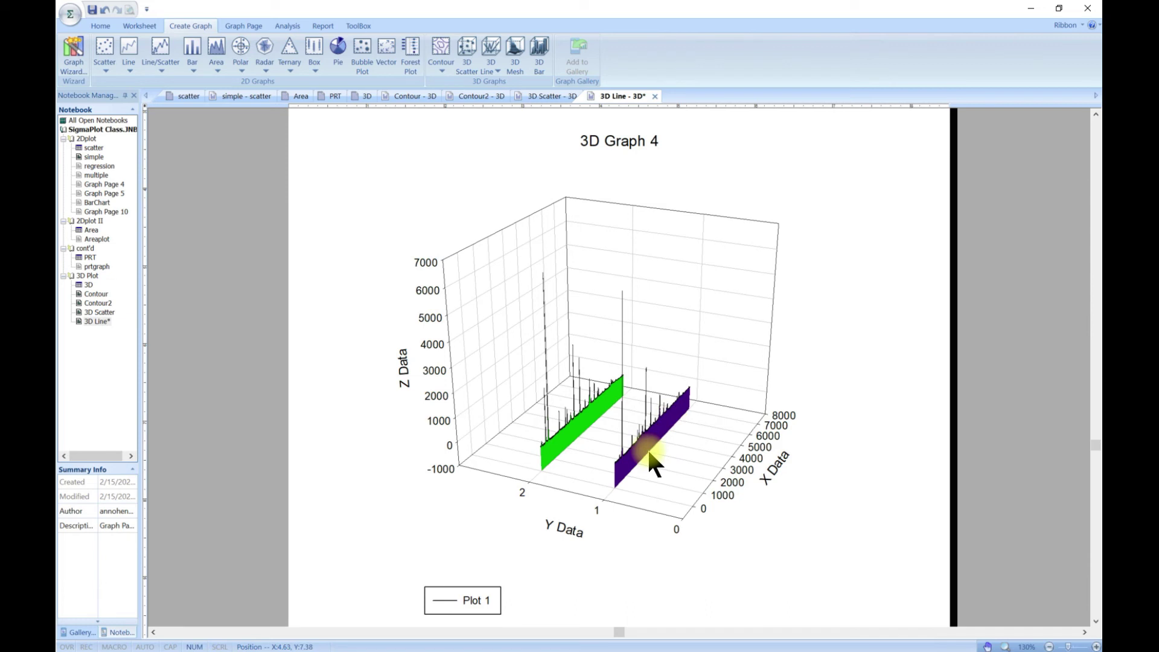
Step: Select 3D Graph 4 and show its rotation settings: 205.0° horizontal, 25.0° vertical
{"action": "left_click", "coordinate": [560, 355]}
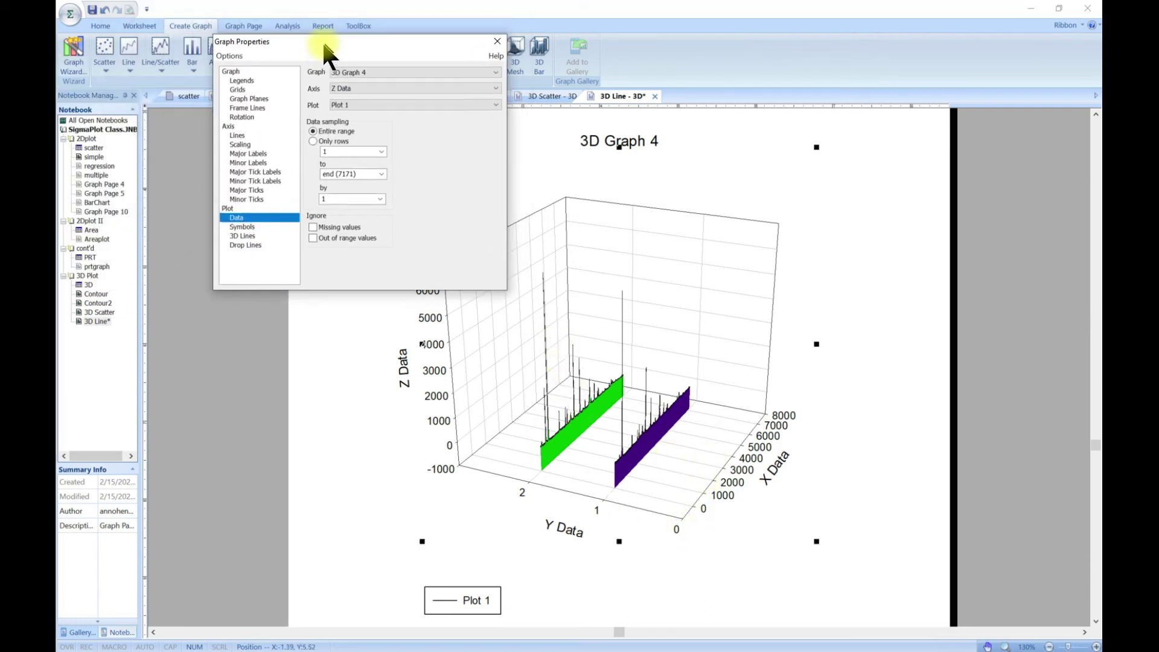
{"action": "left_click_drag", "start_coordinate": [321, 41], "coordinate": [244, 63]}
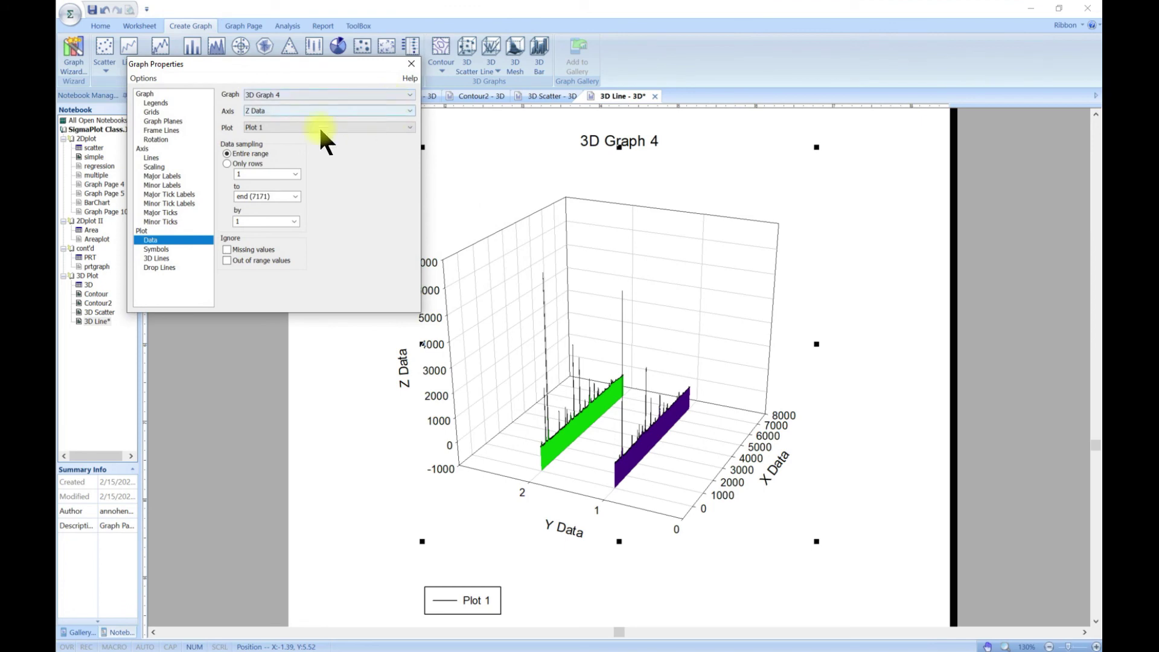
{"action": "left_click", "coordinate": [156, 102]}
{"action": "left_click", "coordinate": [161, 111]}
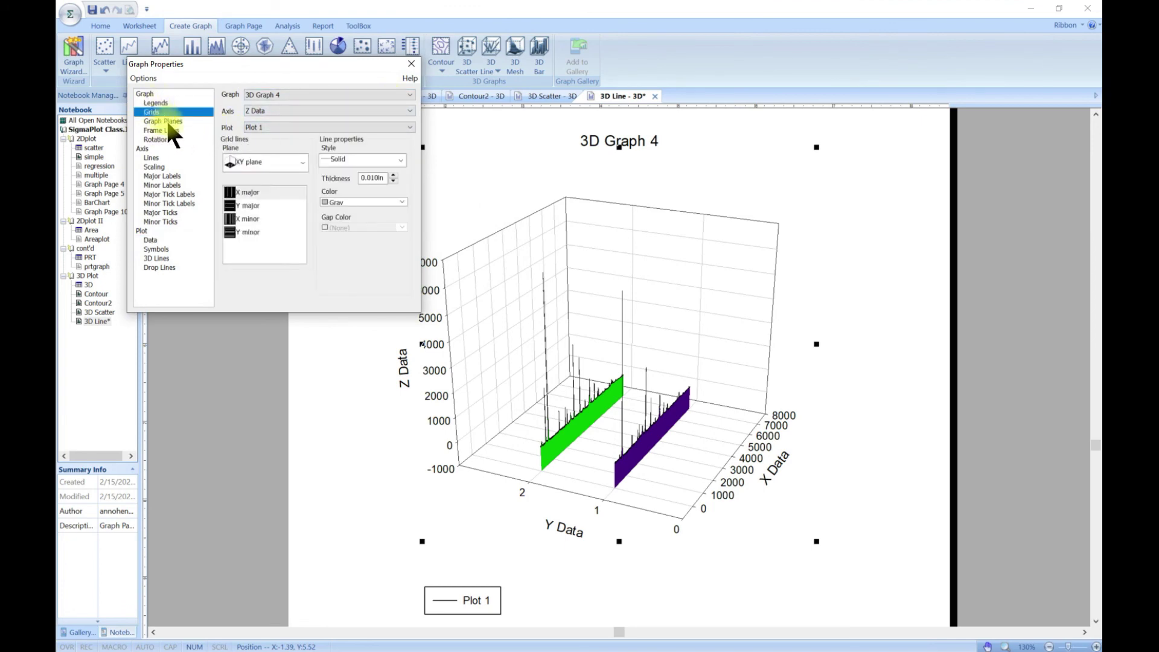
{"action": "left_click", "coordinate": [164, 120]}
{"action": "left_click", "coordinate": [161, 130]}
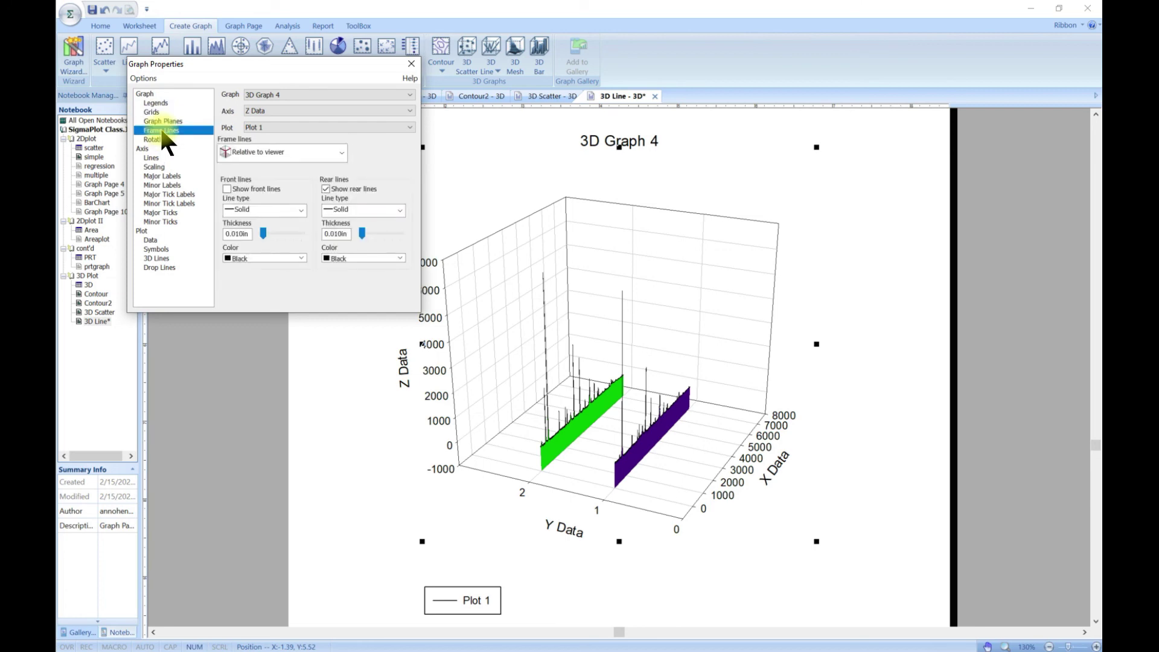
{"action": "left_click", "coordinate": [157, 138]}
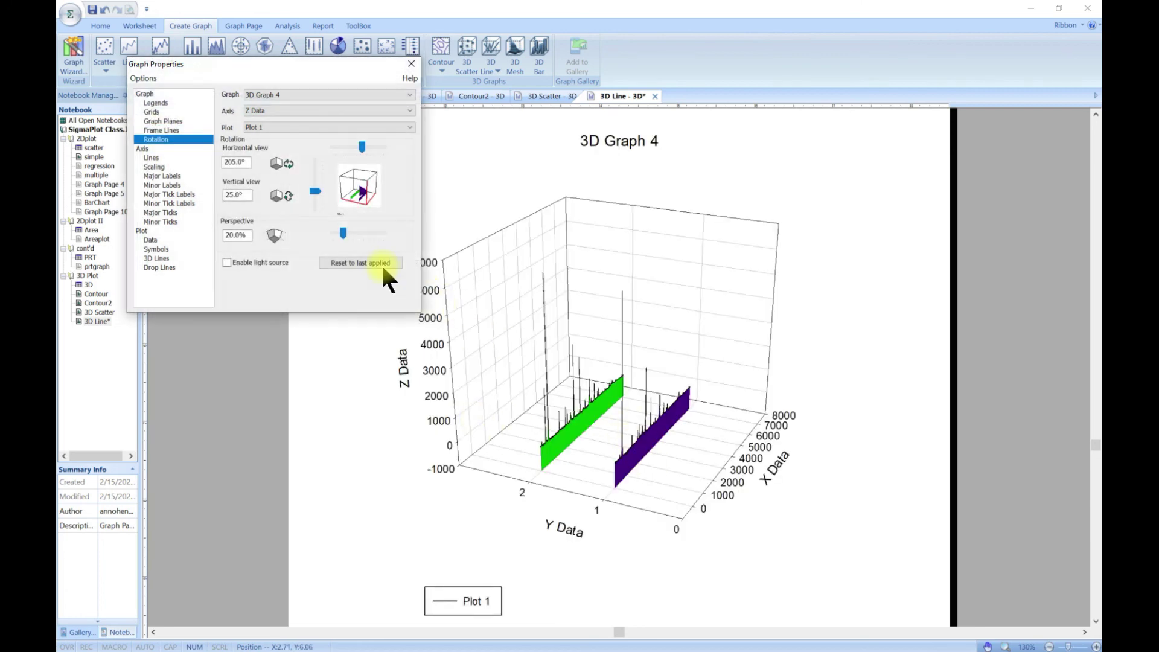
Step: Rotate 3D Graph 4 to 0.8° vertical and 235° horizontal, then show the plot's data sampling settings
{"action": "left_click_drag", "start_coordinate": [318, 194], "coordinate": [313, 184]}
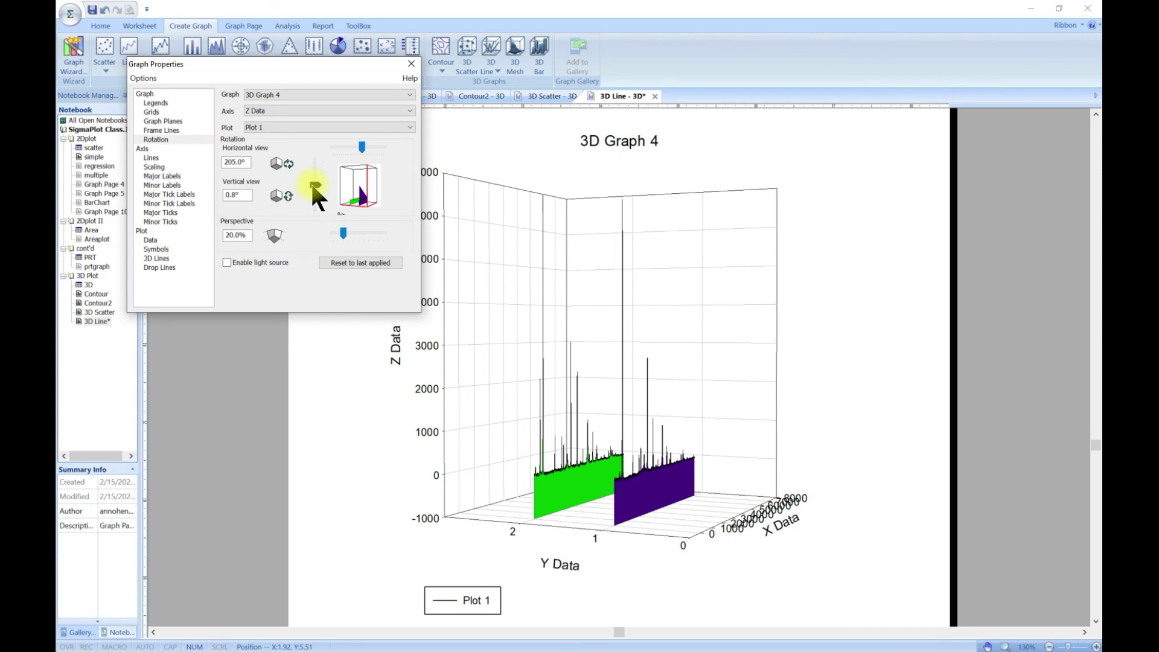
{"action": "left_click_drag", "start_coordinate": [353, 139], "coordinate": [366, 147]}
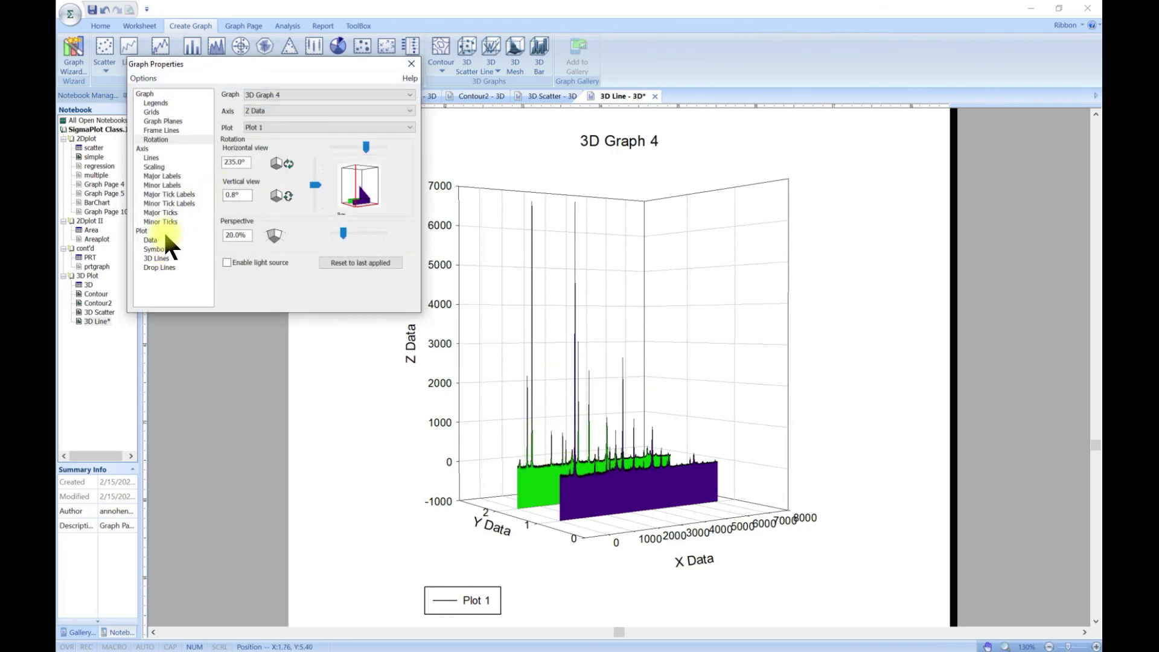
{"action": "left_click", "coordinate": [154, 266]}
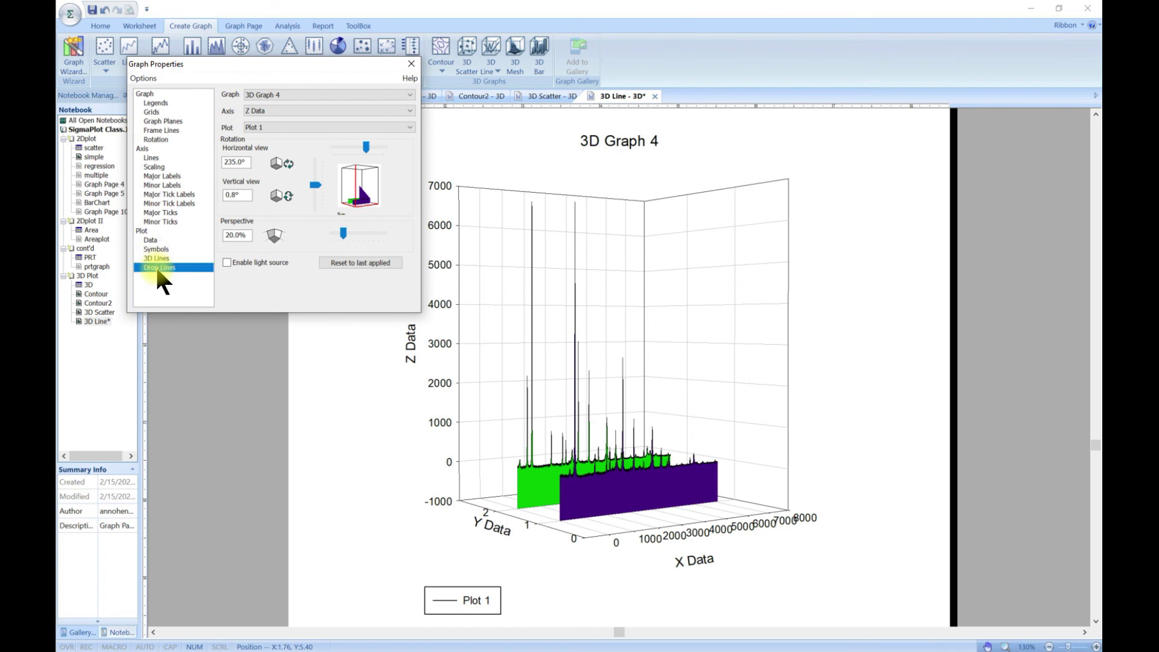
{"action": "left_click", "coordinate": [155, 249]}
{"action": "left_click", "coordinate": [152, 239]}
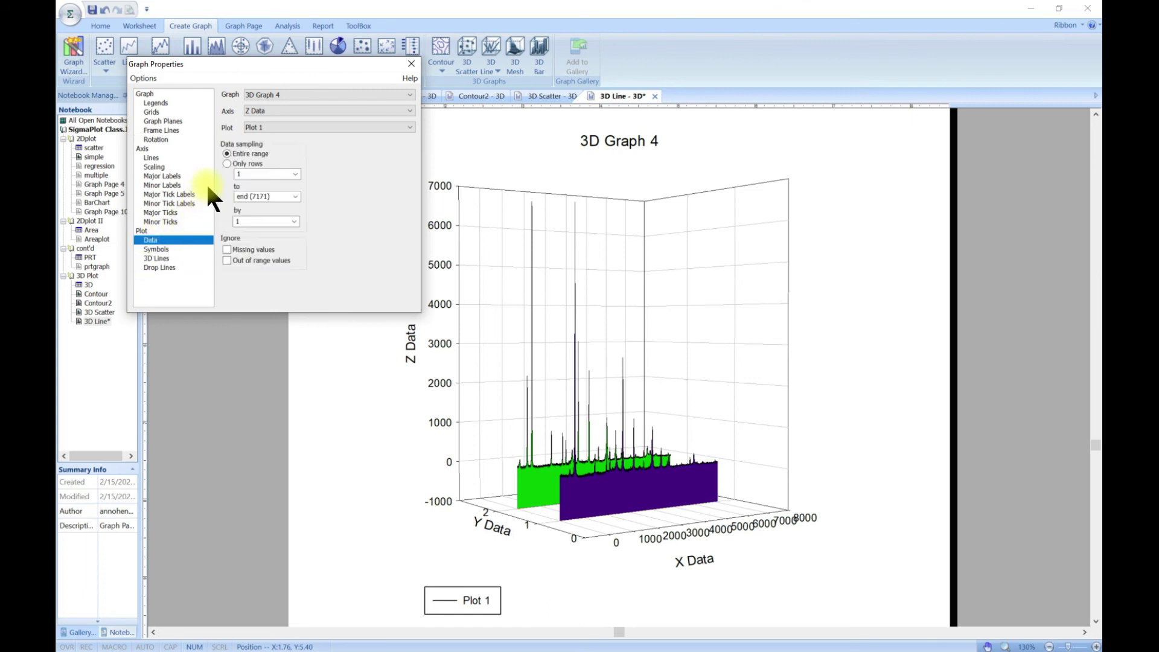